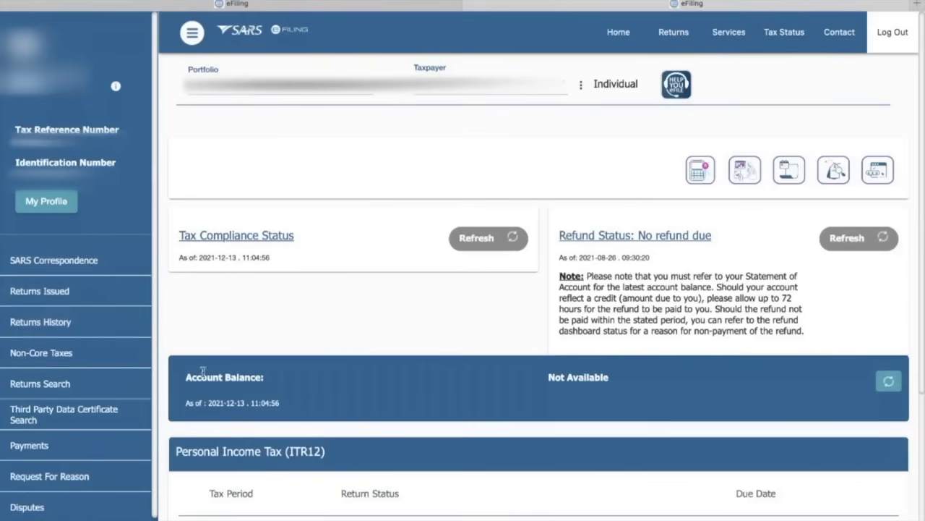
Step: Request the 2022 Personal Income Tax (ITR12) return from the issued returns
left_click(680, 53)
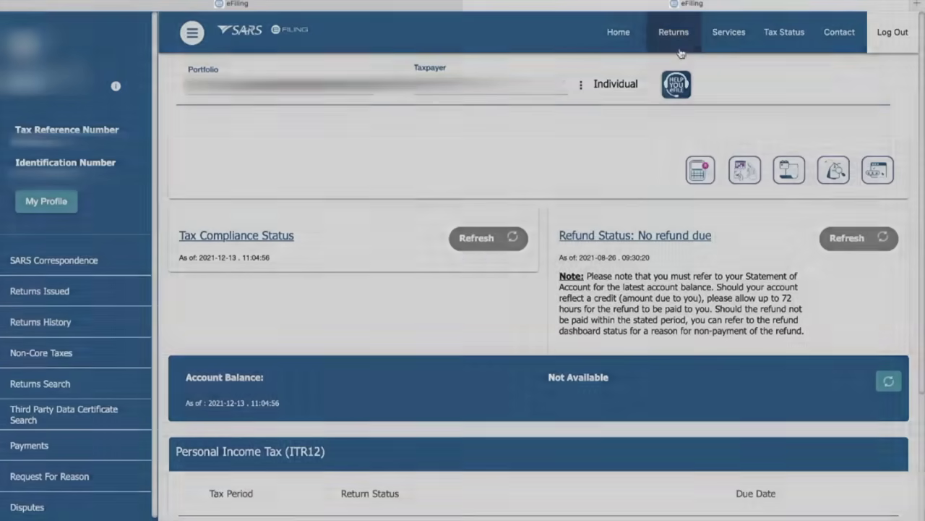
left_click(92, 291)
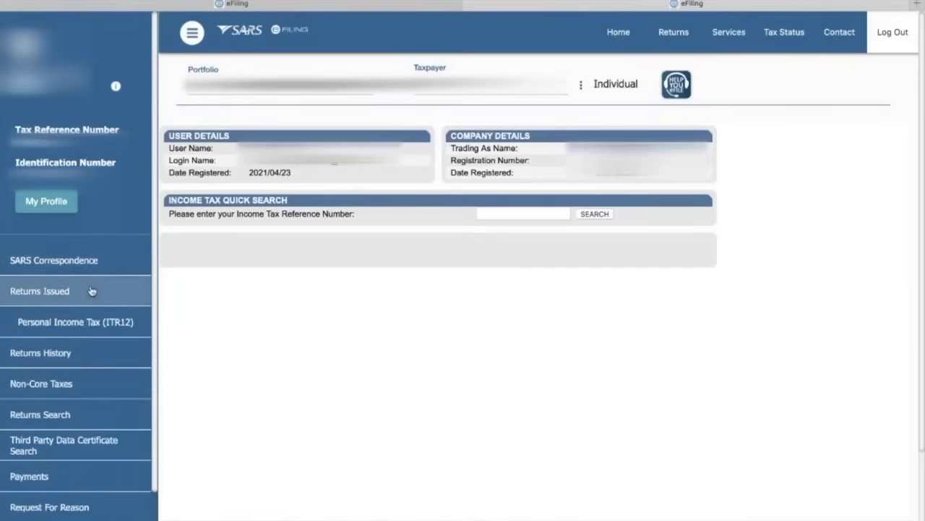
left_click(99, 321)
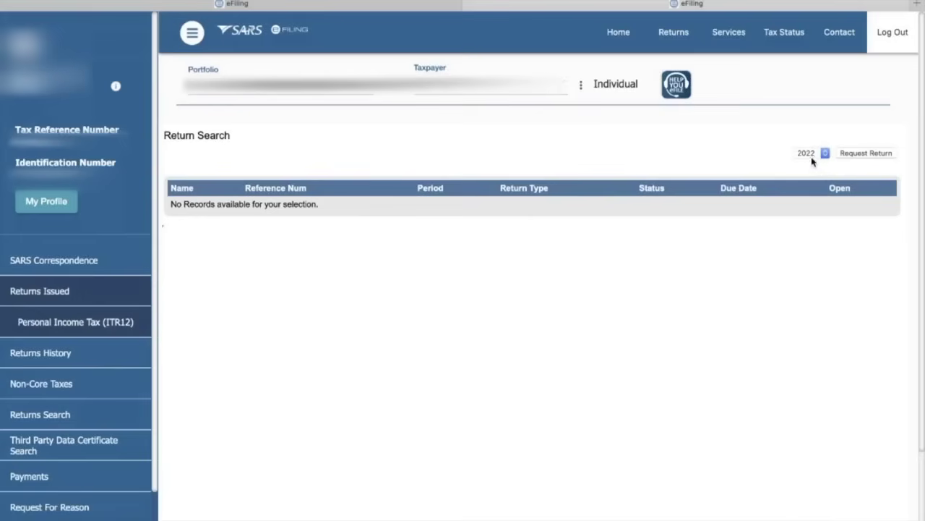
left_click(806, 153)
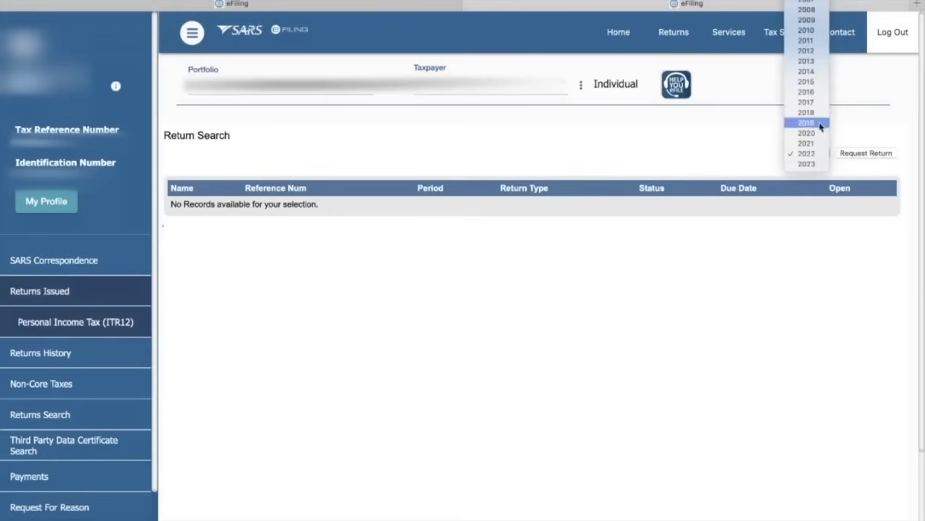
left_click(816, 153)
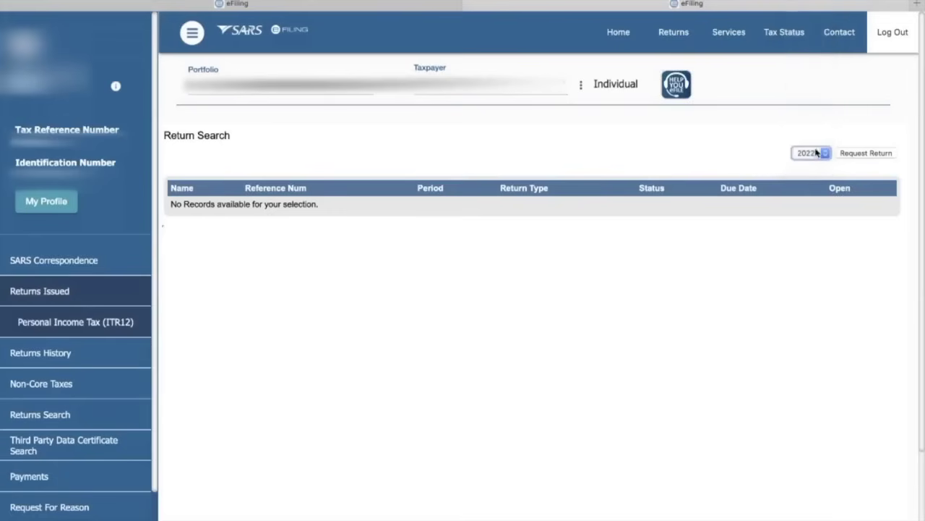
left_click(857, 154)
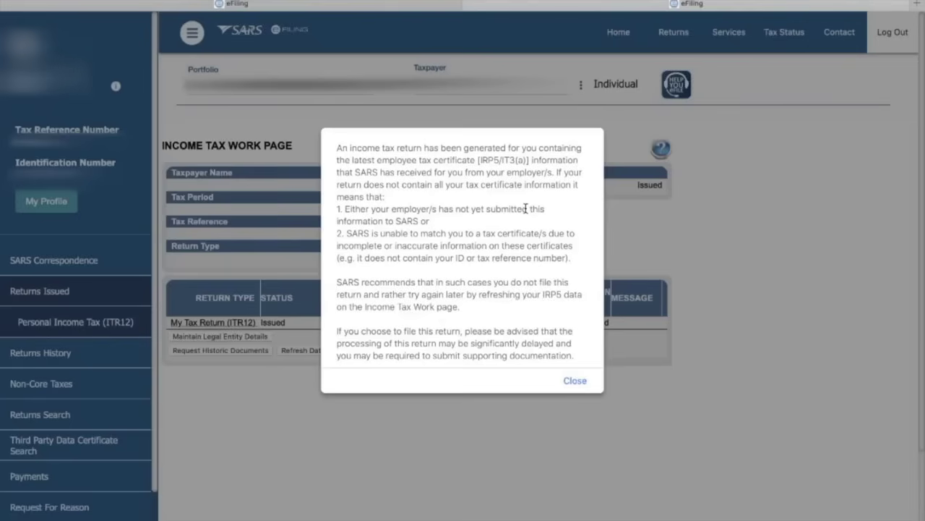
Step: Open the issued My Tax Return (ITR12) form from the Income Tax Work Page, dismissing the information notices
left_click(581, 383)
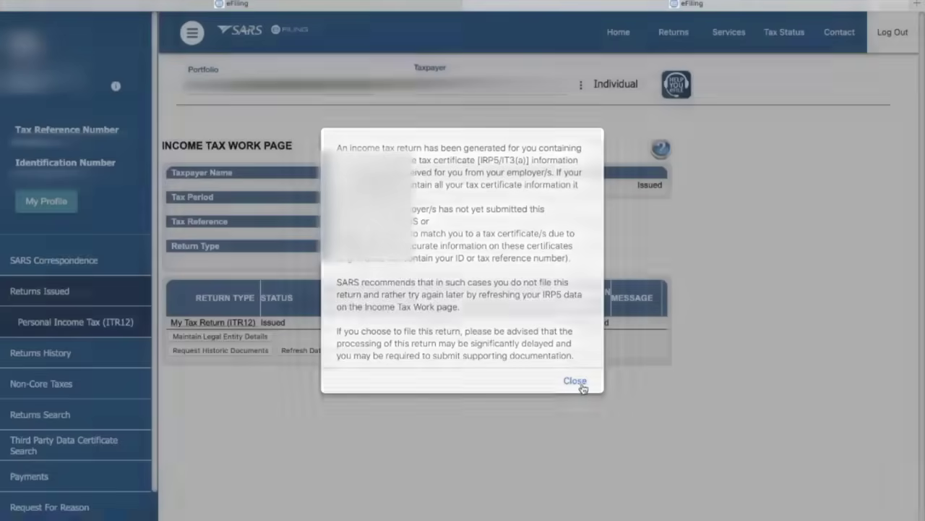
left_click(233, 323)
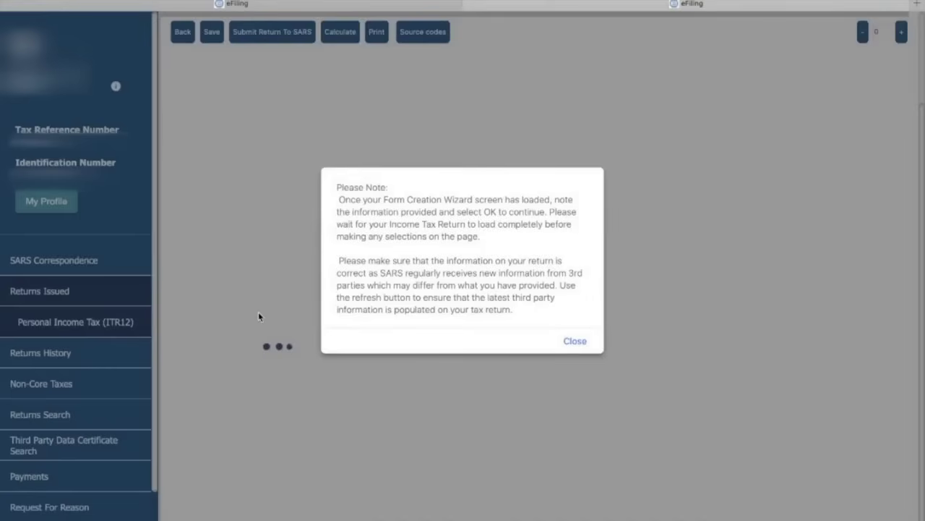
left_click(575, 342)
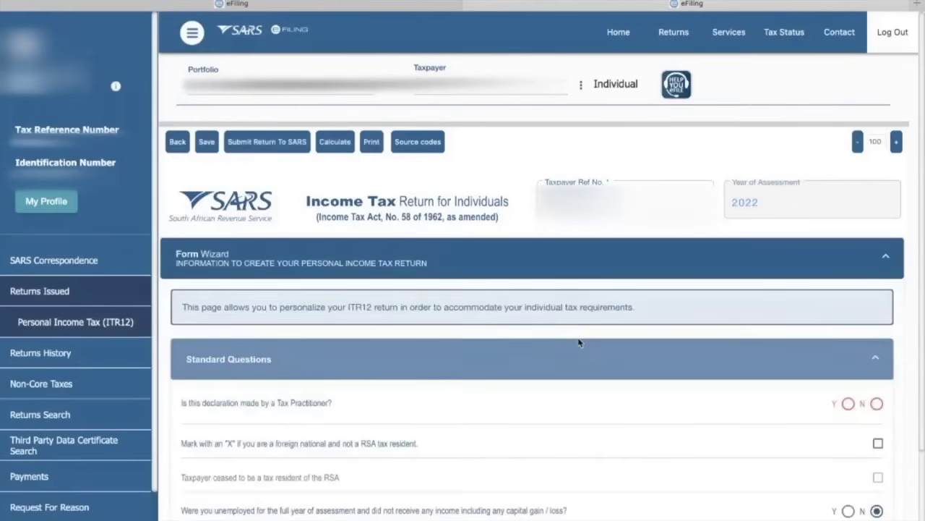
Step: In the Standard Questions, answer No to a Tax Practitioner making the declaration and No to being unemployed for any period of the year
scroll(537, 217, "down", 10)
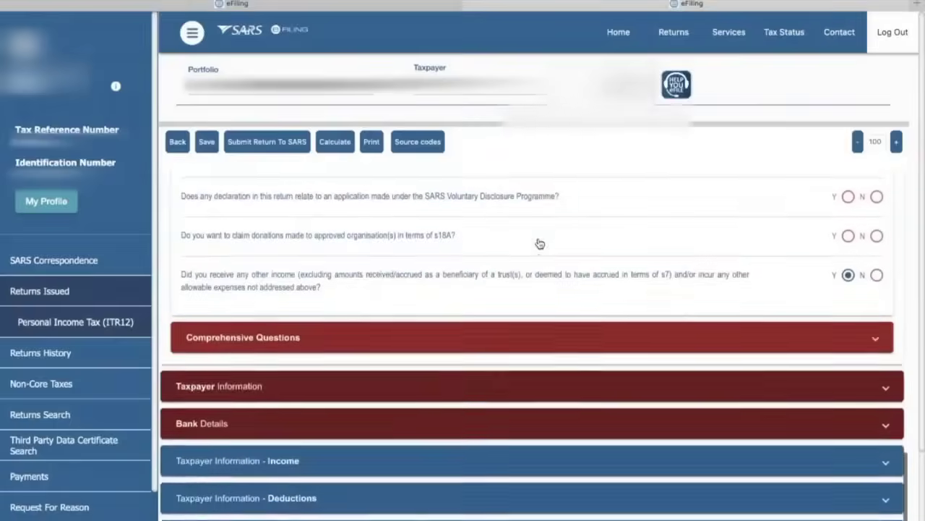
scroll(539, 244, "up", 10)
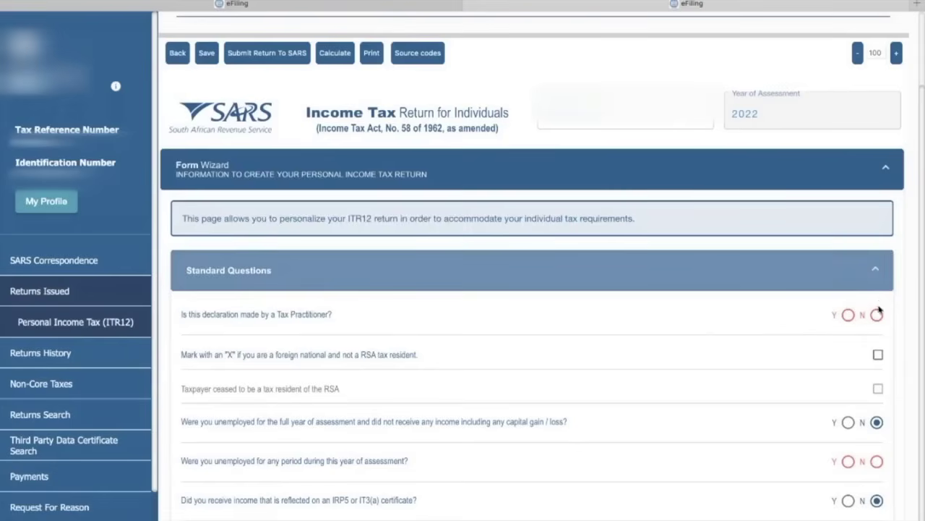
left_click(877, 315)
scroll(687, 358, "down", 1)
scroll(492, 388, "down", 1)
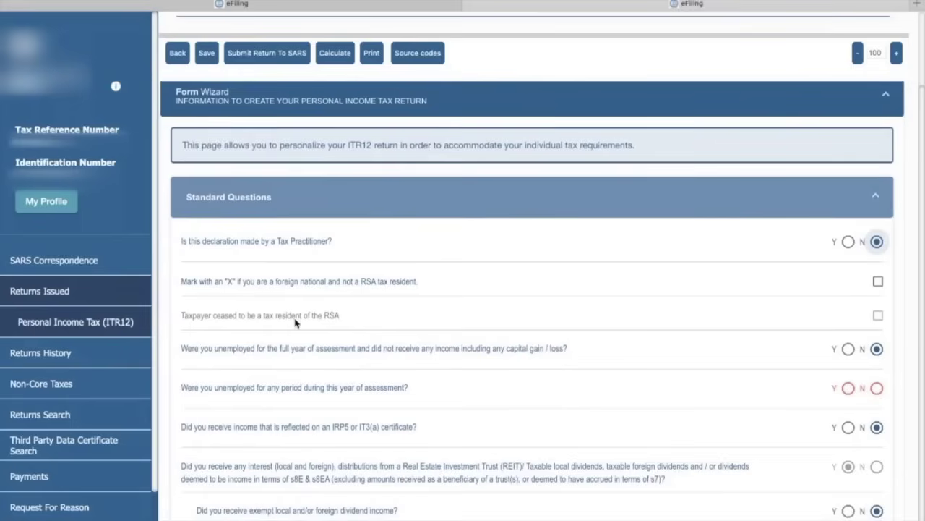
scroll(300, 323, "down", 1)
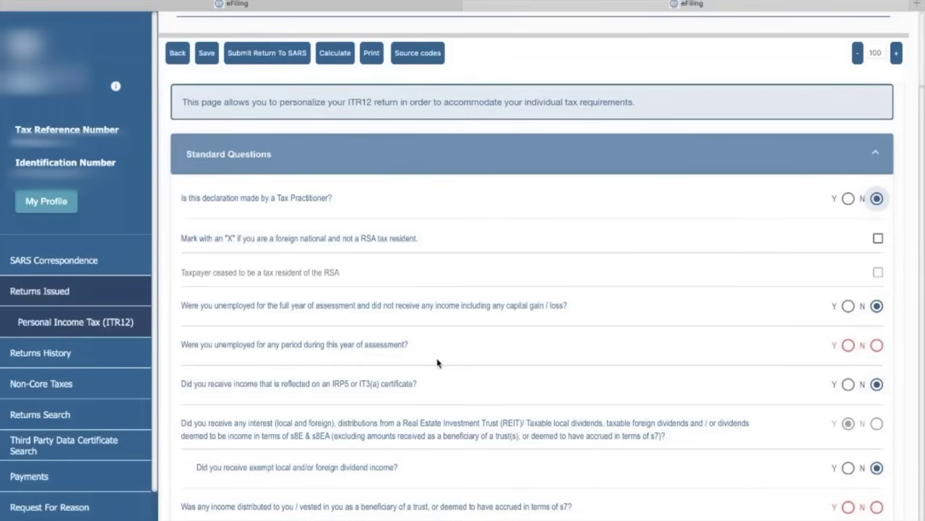
left_click(848, 345)
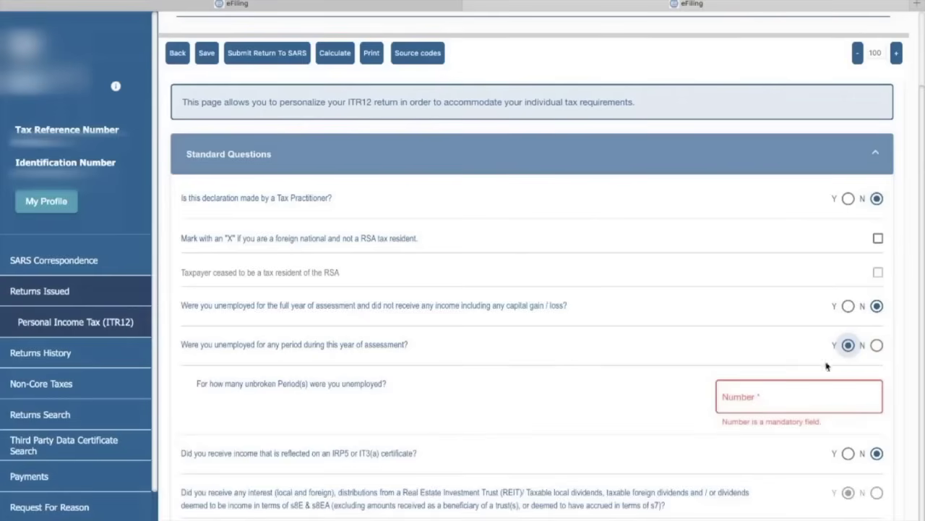
left_click(877, 346)
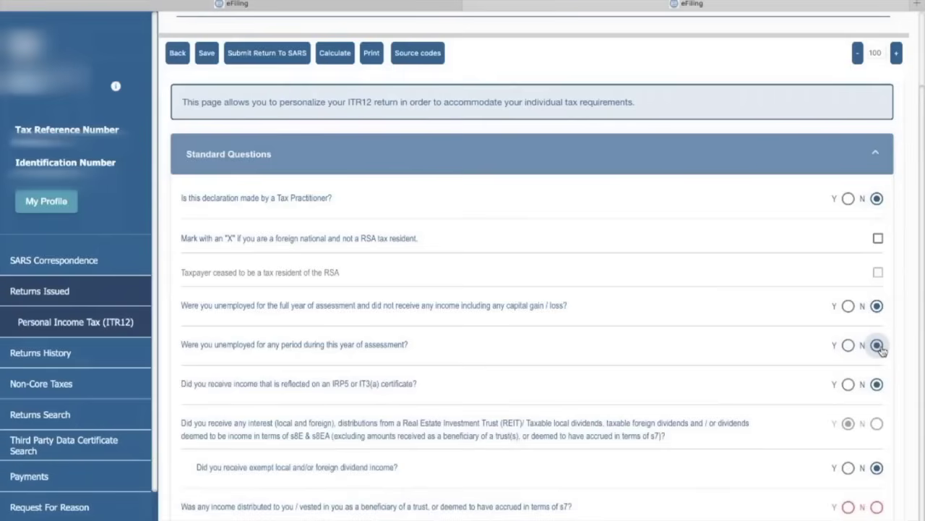
Step: Answer Yes to receiving IRP5 or IT3(a) income, accept moving the Medical / Retirement data, and set the number of certificates to 1
scroll(459, 398, "down", 2)
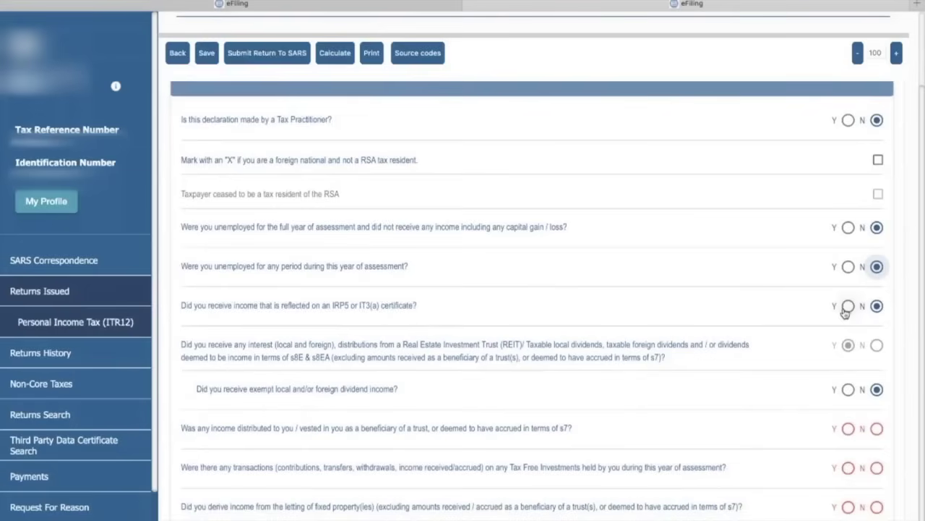
scroll(597, 330, "down", 10)
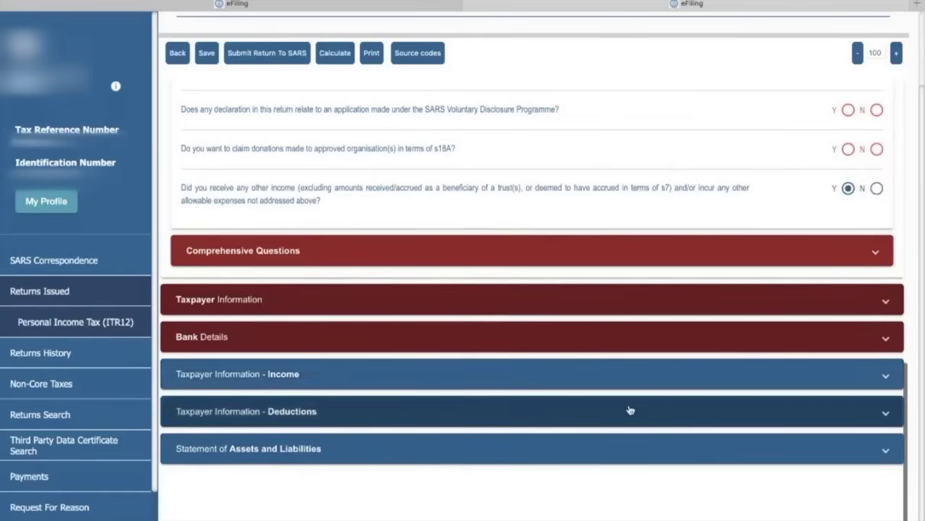
scroll(629, 369, "up", 5)
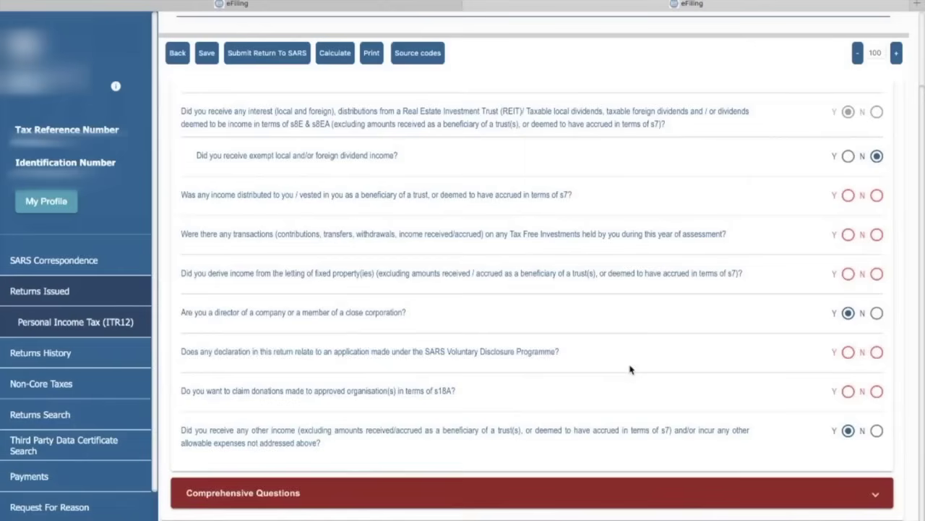
scroll(629, 369, "up", 5)
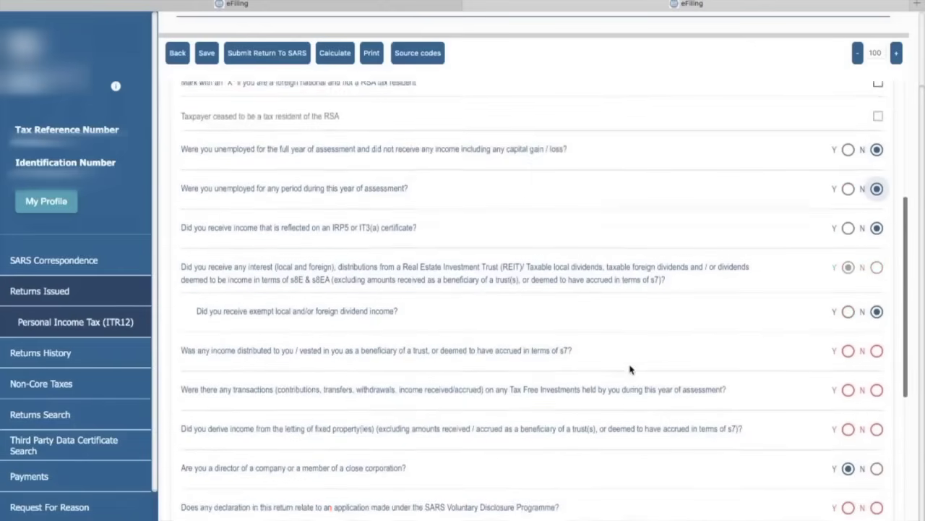
scroll(775, 283, "up", 1)
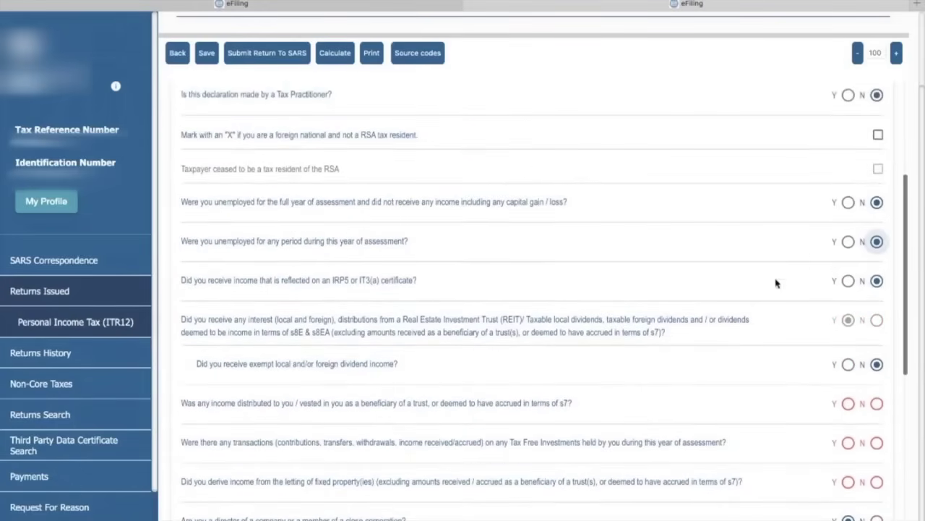
left_click(848, 281)
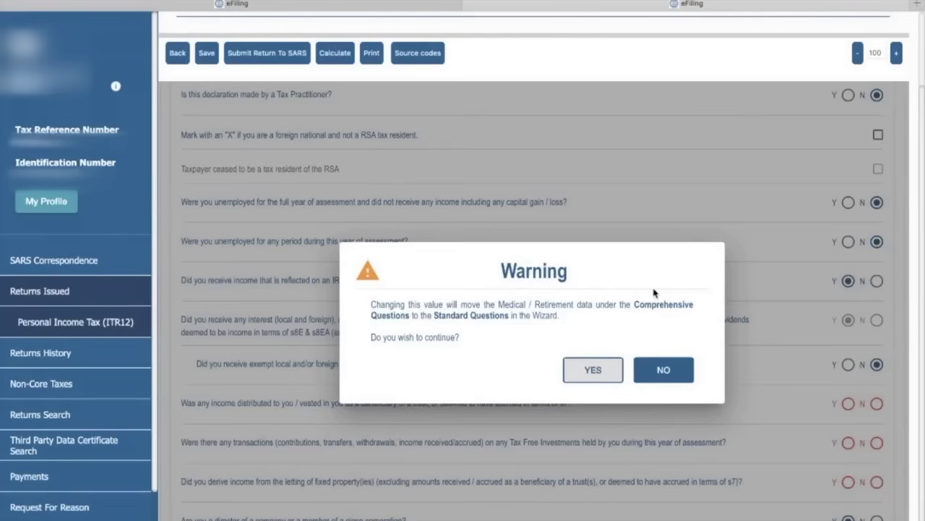
left_click(587, 368)
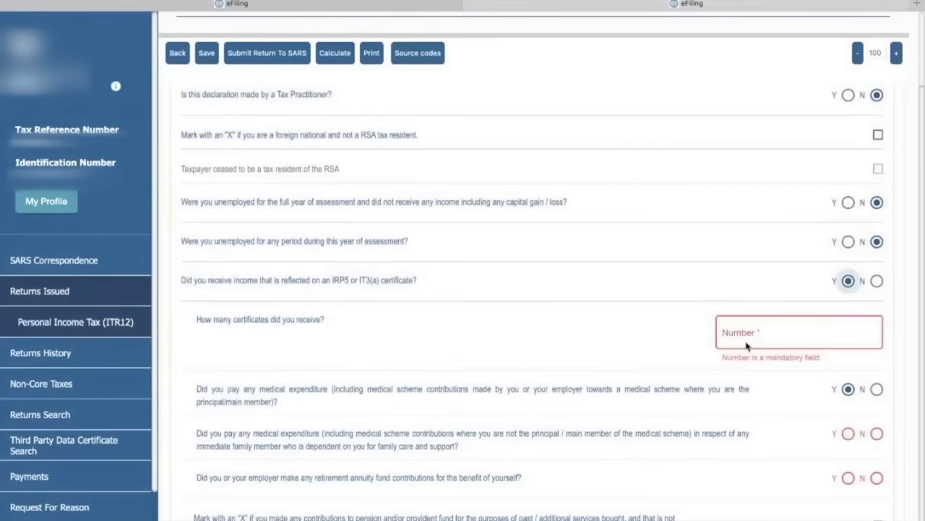
left_click(746, 345)
type("1")
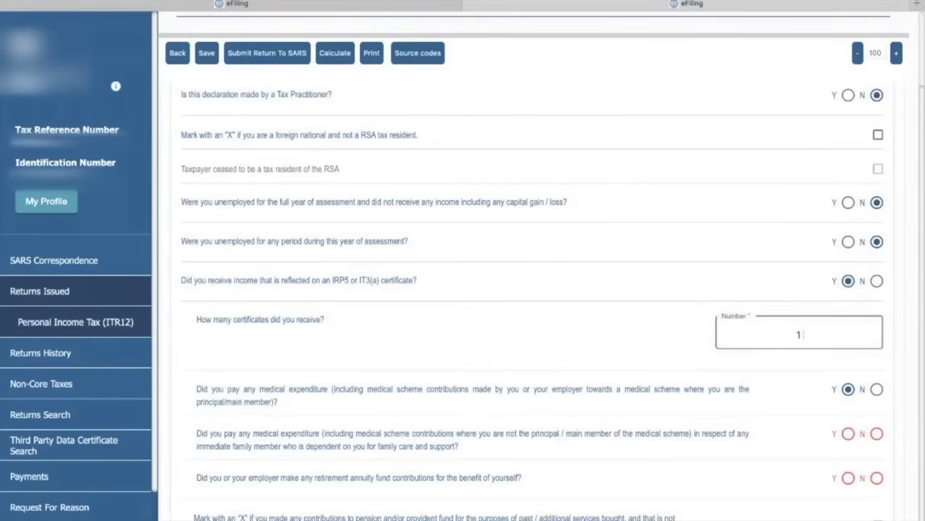
Step: Answer Yes to medical expenditure for dependent immediate family members and No to retirement annuity fund contributions
scroll(712, 347, "down", 4)
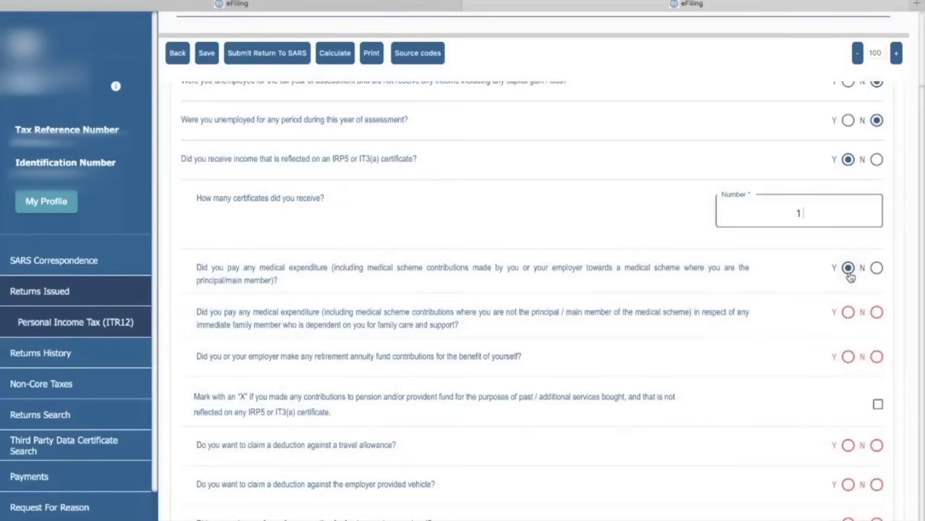
scroll(850, 277, "up", 2)
left_click(847, 382)
scroll(847, 392, "down", 2)
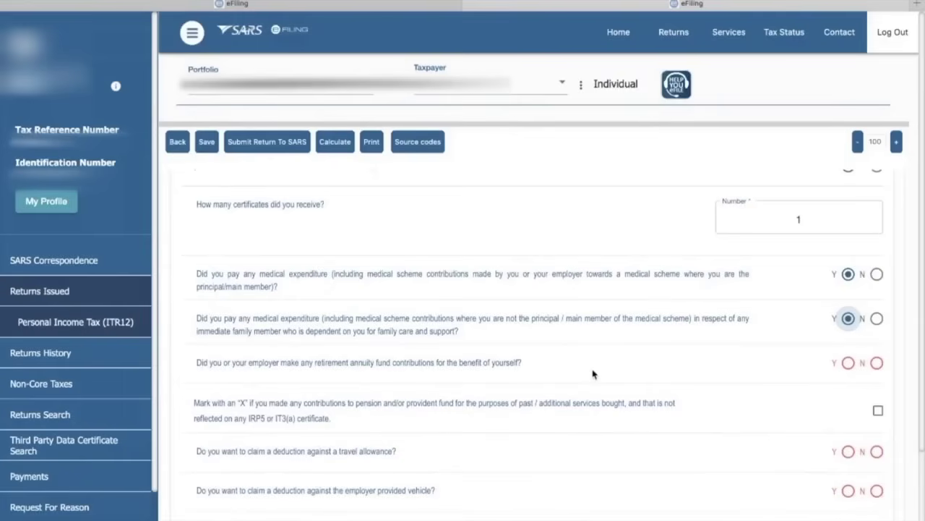
scroll(593, 374, "down", 1)
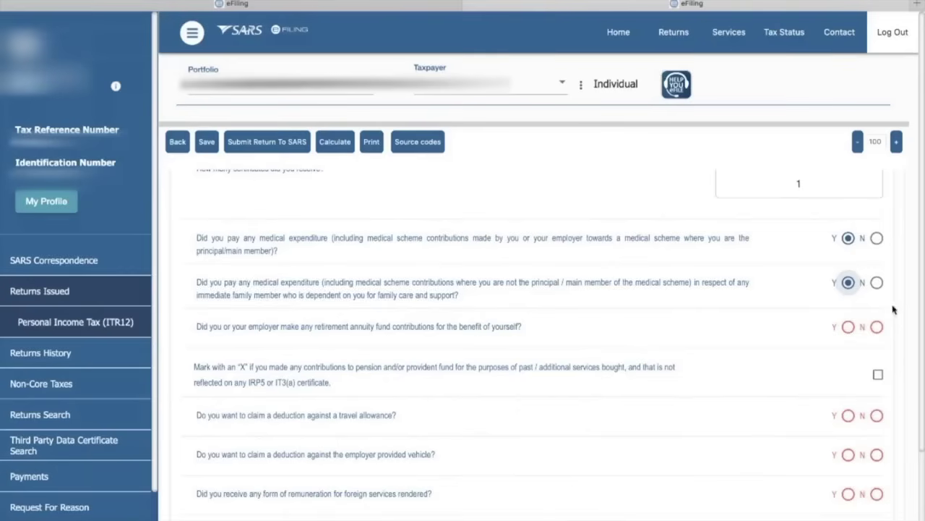
left_click(876, 329)
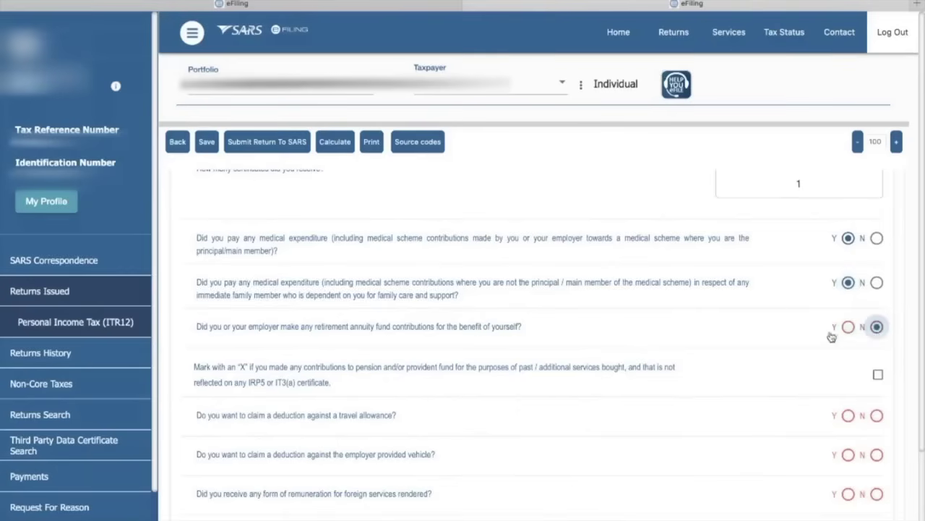
Step: Answer No to claiming deductions against a travel allowance and against the employer provided vehicle
scroll(879, 354, "down", 2)
scroll(677, 339, "down", 1)
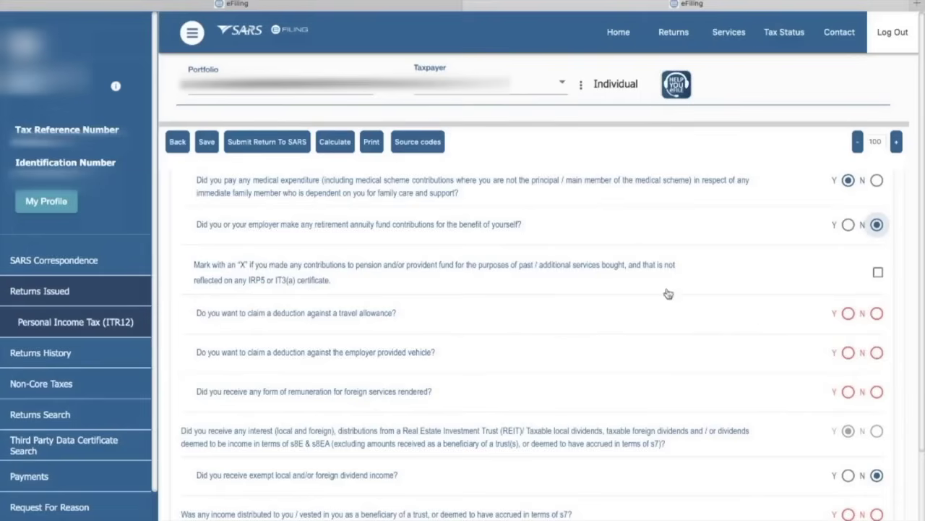
scroll(669, 293, "down", 1)
scroll(668, 293, "down", 2)
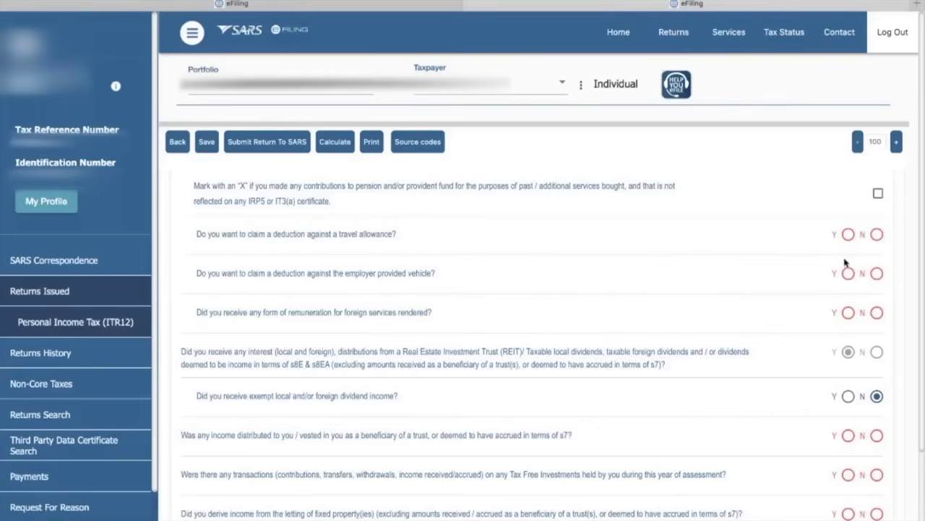
left_click(877, 240)
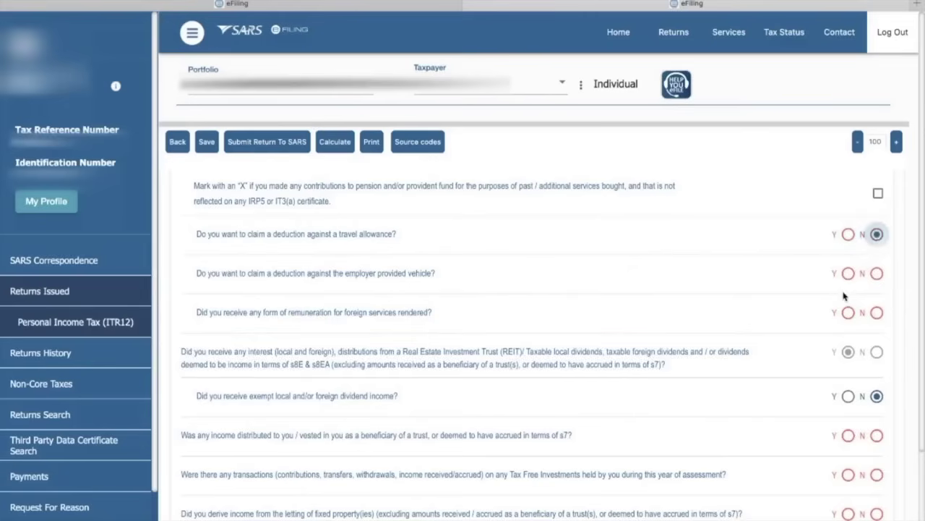
scroll(504, 369, "down", 2)
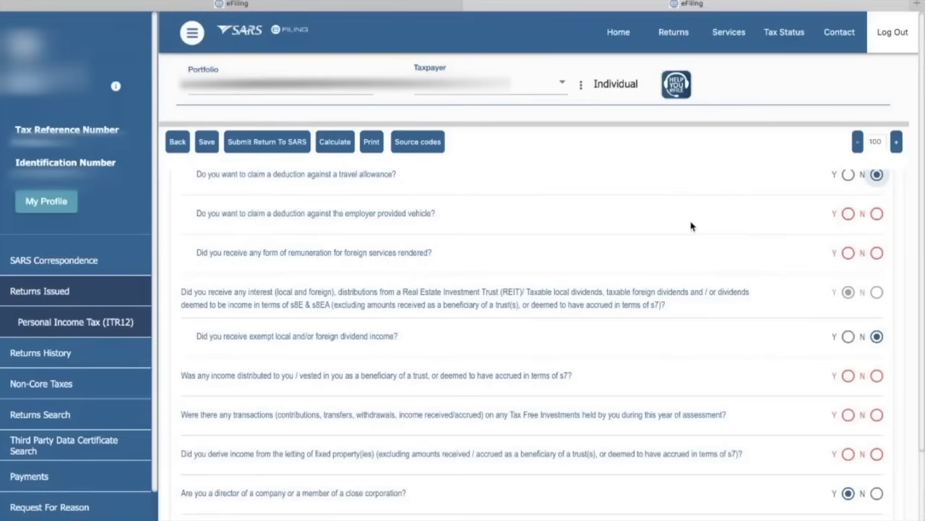
left_click(875, 215)
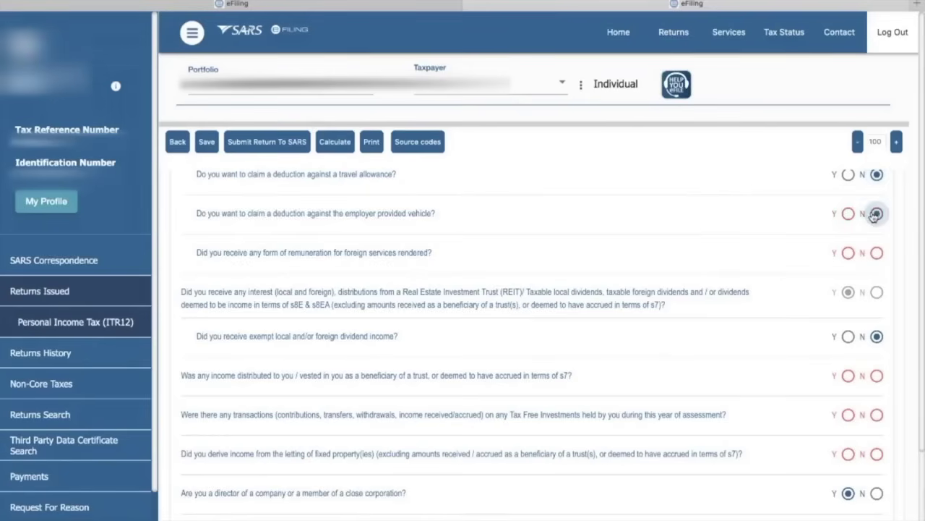
Step: Answer No to remuneration for foreign services rendered and No to income distributed or vested as a beneficiary of a trust
scroll(566, 213, "down", 2)
scroll(564, 214, "up", 1)
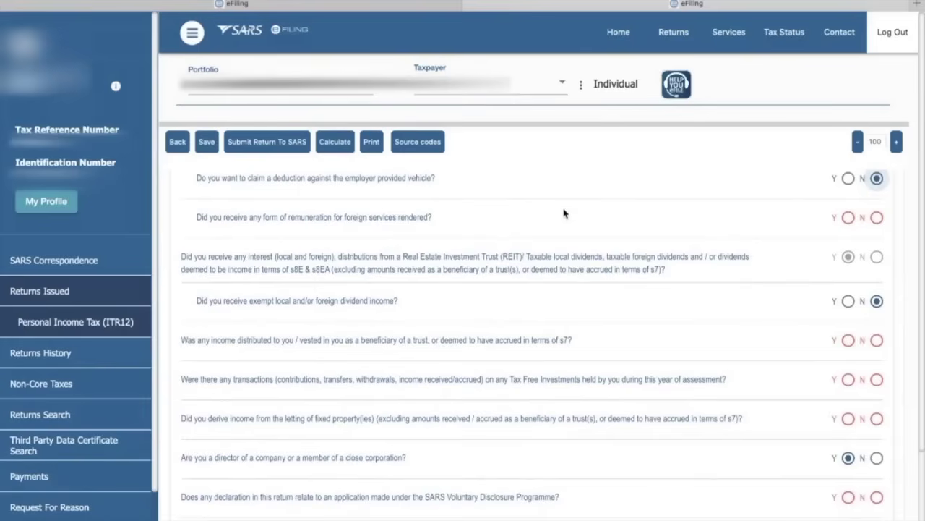
left_click(876, 223)
scroll(702, 306, "down", 1)
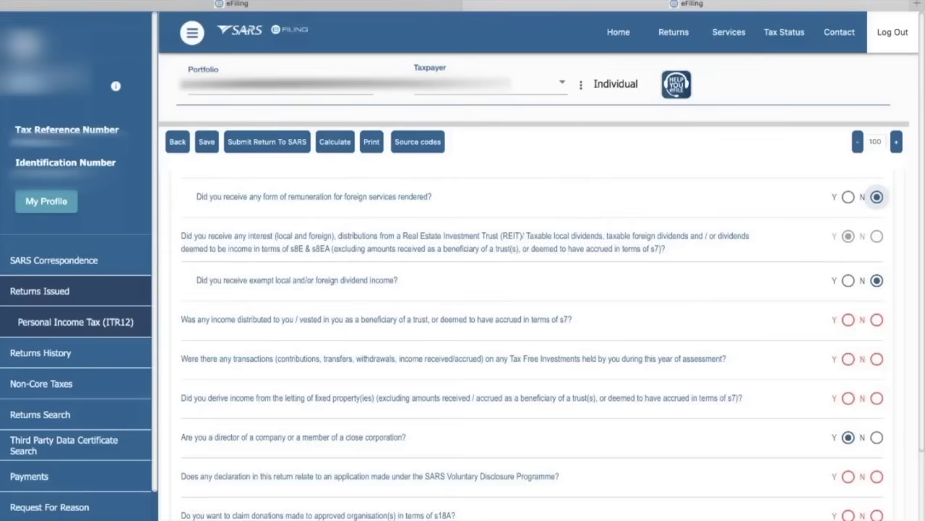
left_click(875, 321)
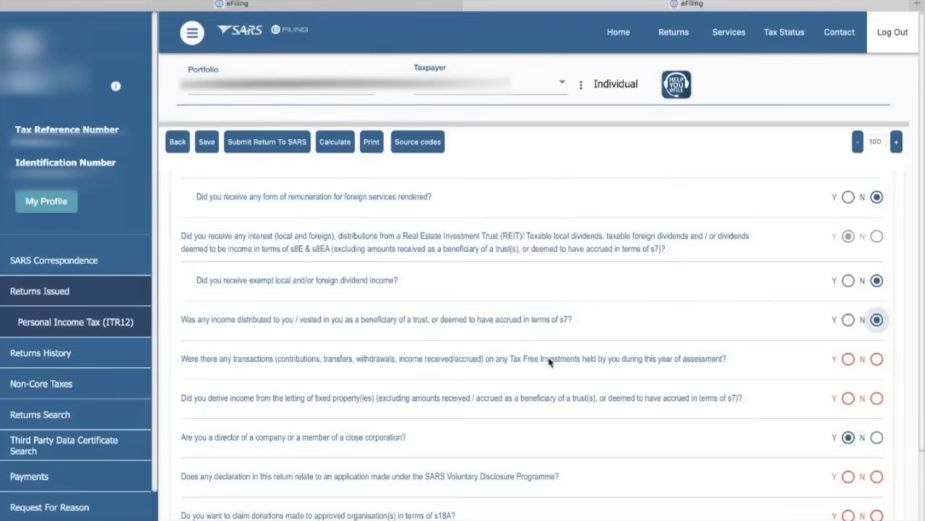
Step: Answer No to transactions on Tax Free Investments and No to income from the letting of fixed properties
left_click(878, 361)
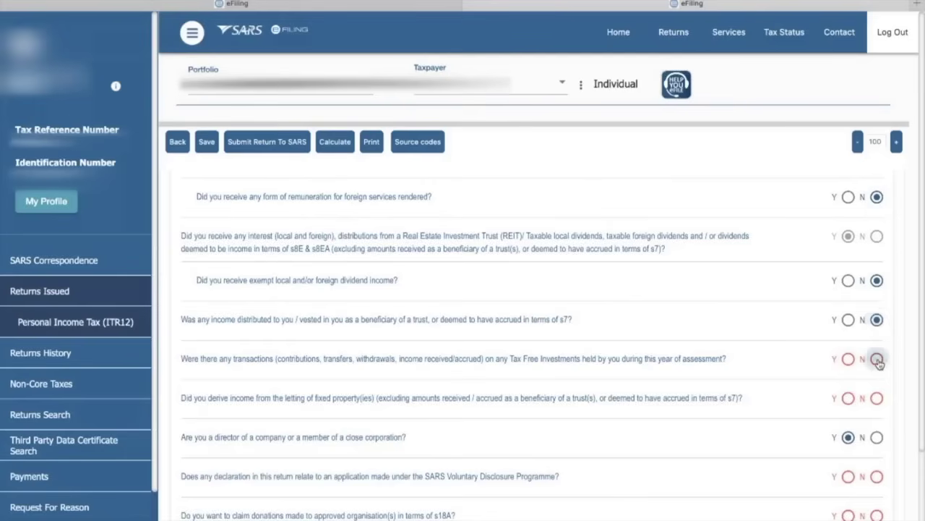
scroll(746, 386, "down", 1)
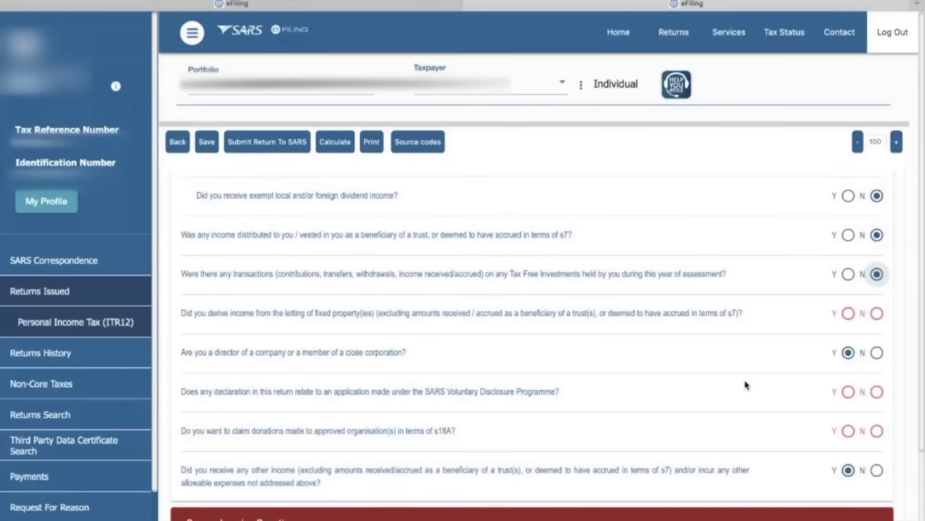
left_click(877, 314)
Step: Answer No to the questions on the Voluntary Disclosure Programme, s18A donations, and other income or allowable expenses
scroll(654, 316, "down", 1)
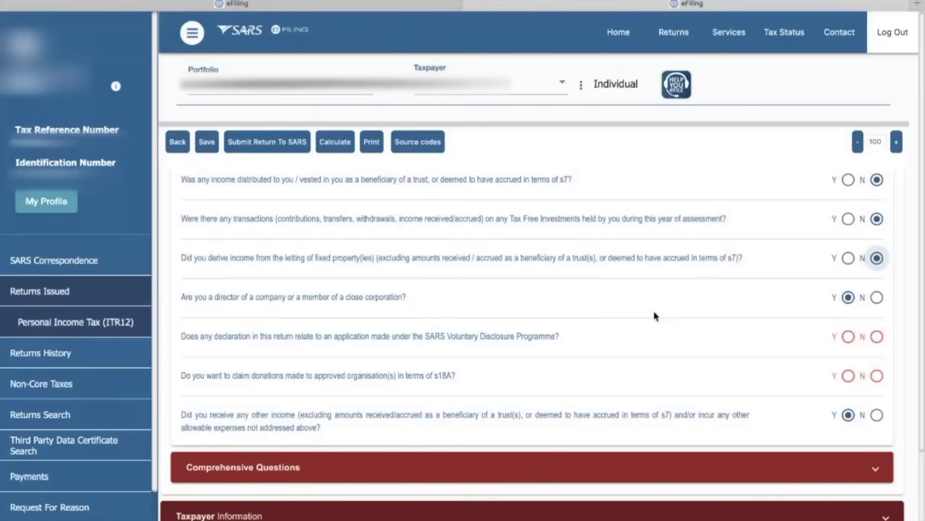
scroll(393, 333, "down", 1)
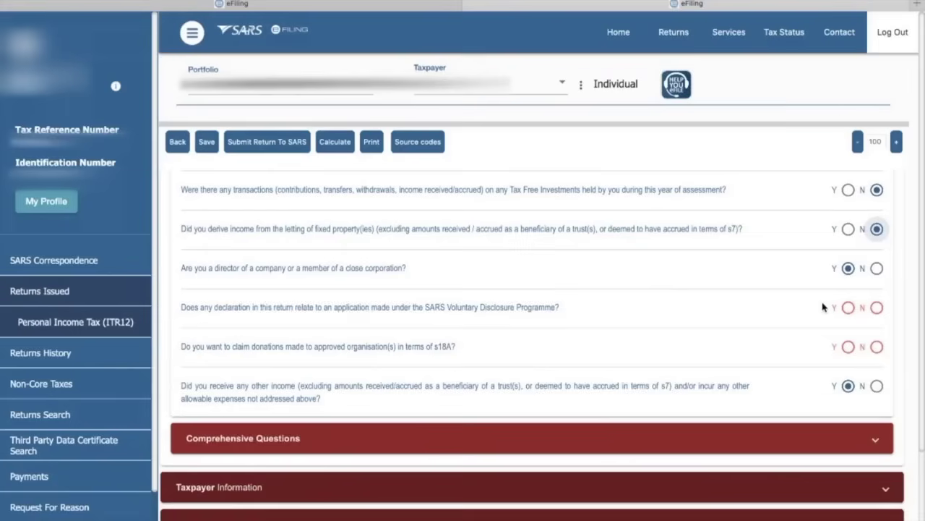
left_click(877, 309)
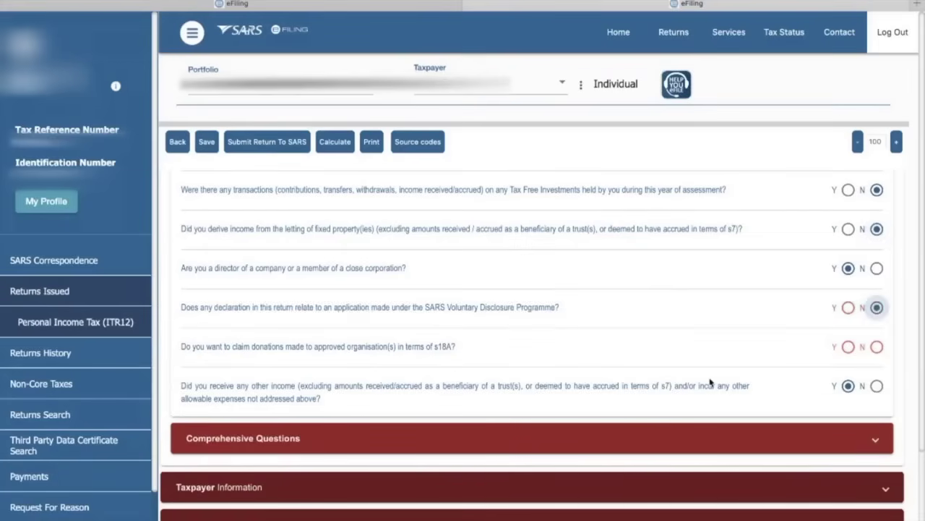
scroll(547, 347, "down", 1)
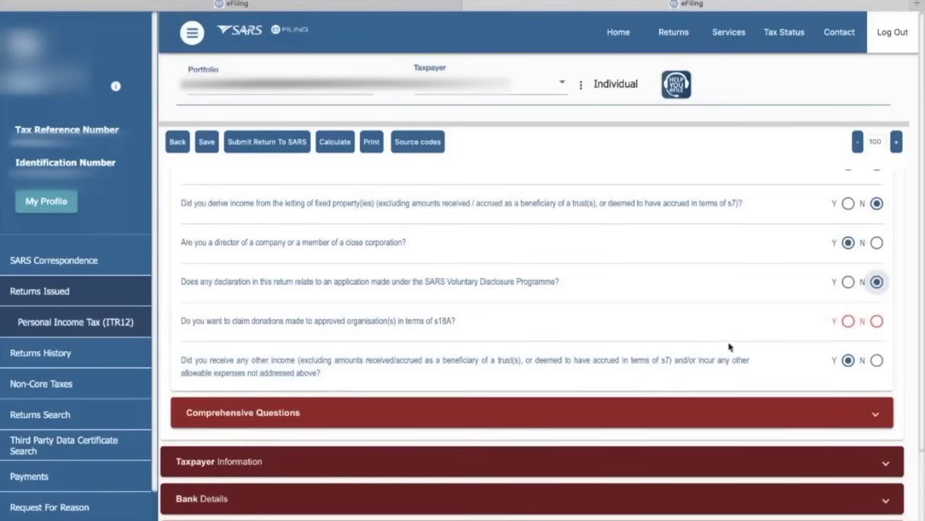
left_click(876, 320)
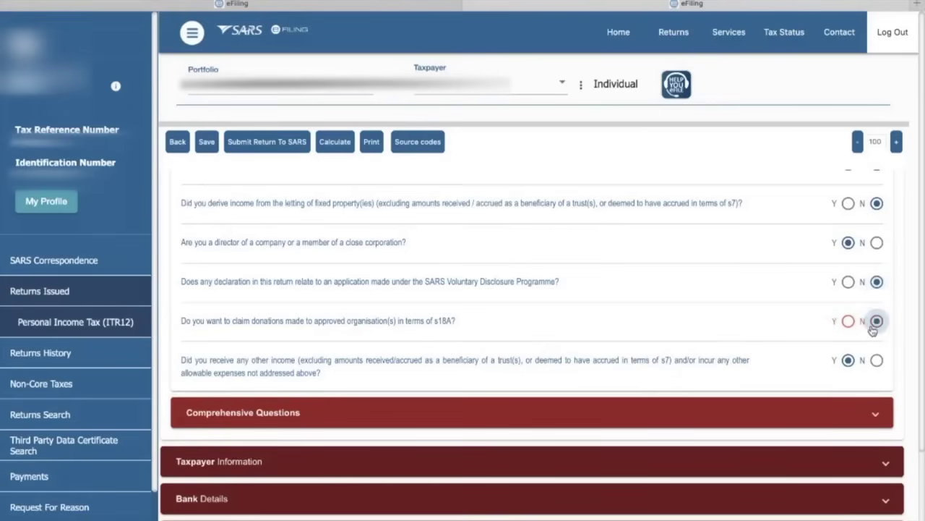
scroll(547, 339, "down", 1)
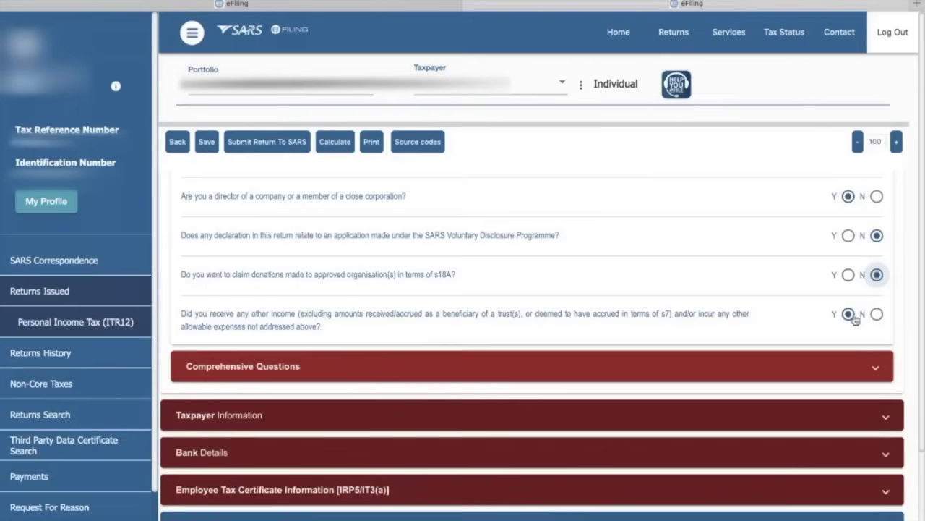
left_click(877, 314)
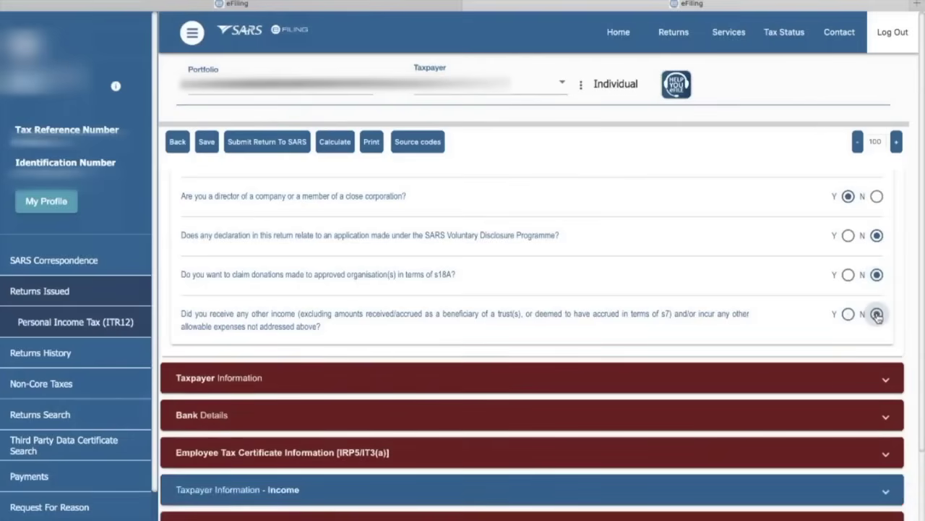
Step: Open the Taxpayer Information section and set the marital status to Married in Community of Property
scroll(735, 297, "down", 1)
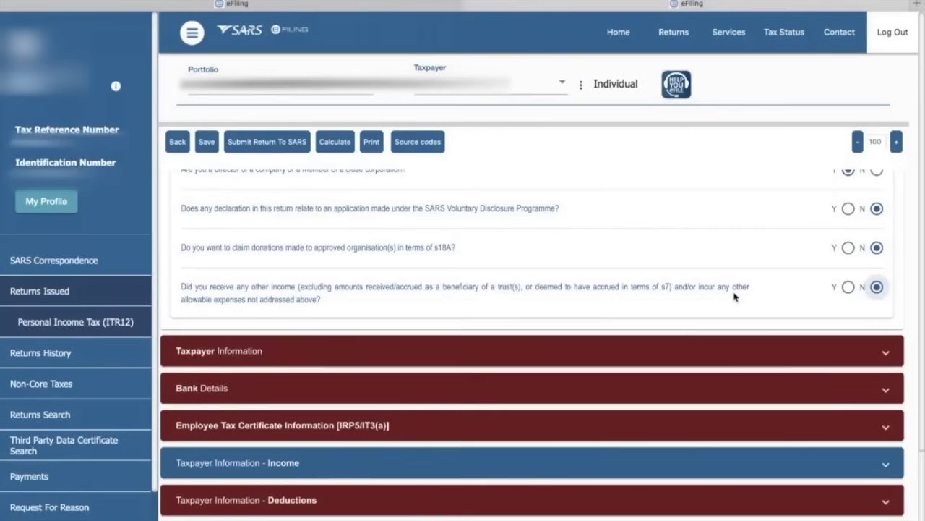
scroll(634, 288, "down", 1)
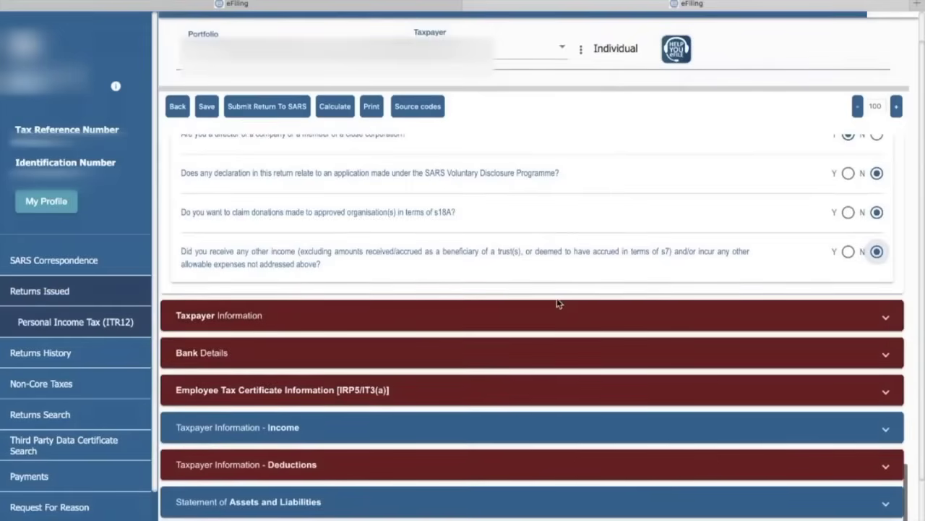
left_click(432, 317)
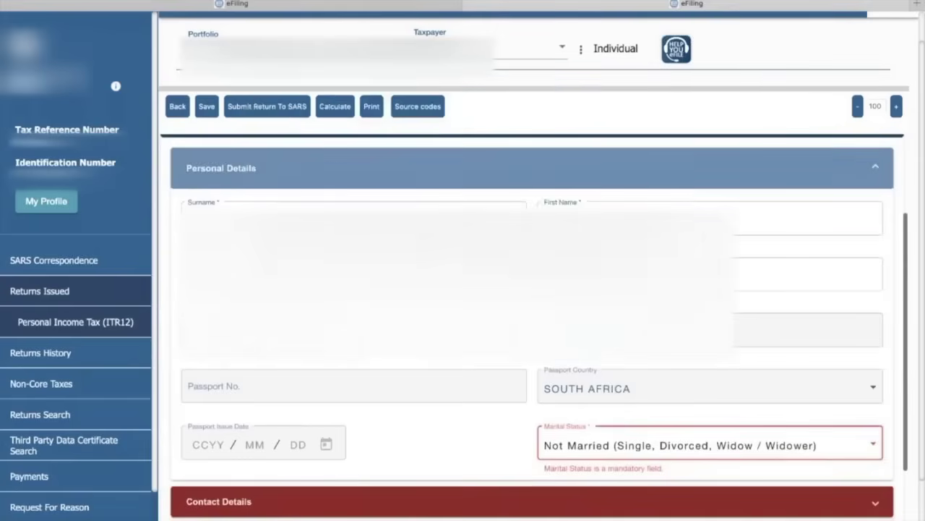
scroll(332, 228, "up", 2)
scroll(333, 228, "down", 1)
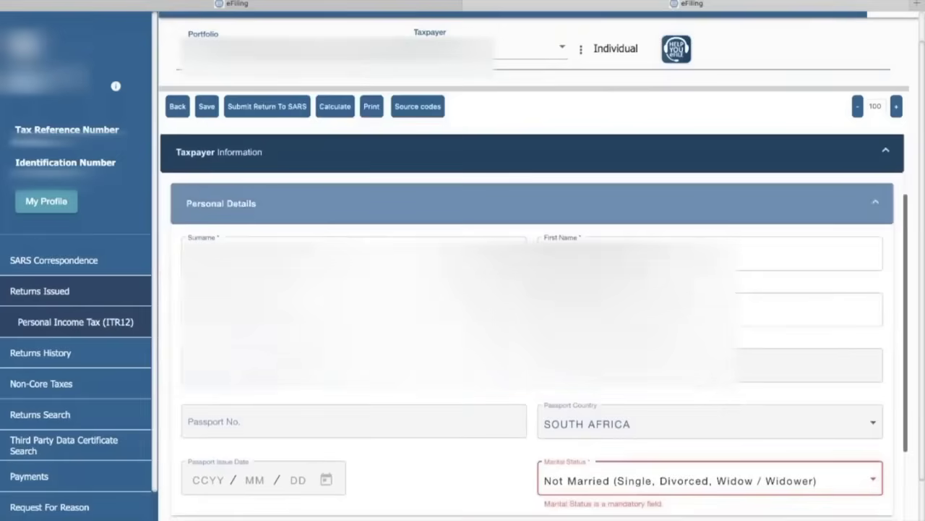
scroll(572, 356, "down", 3)
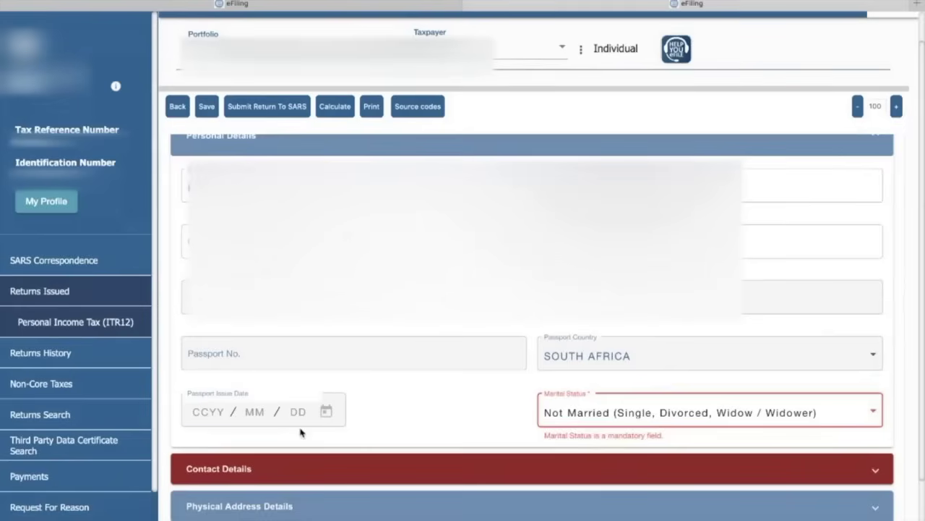
left_click(648, 408)
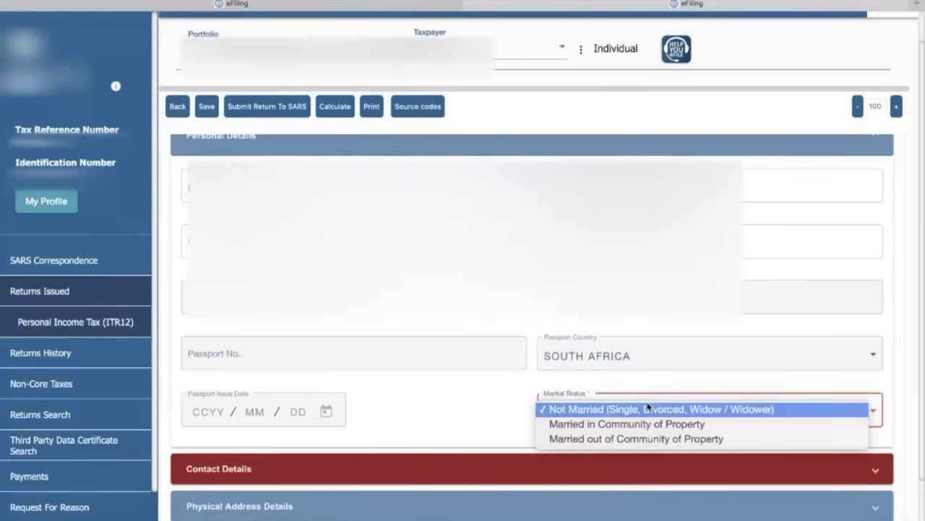
left_click(649, 423)
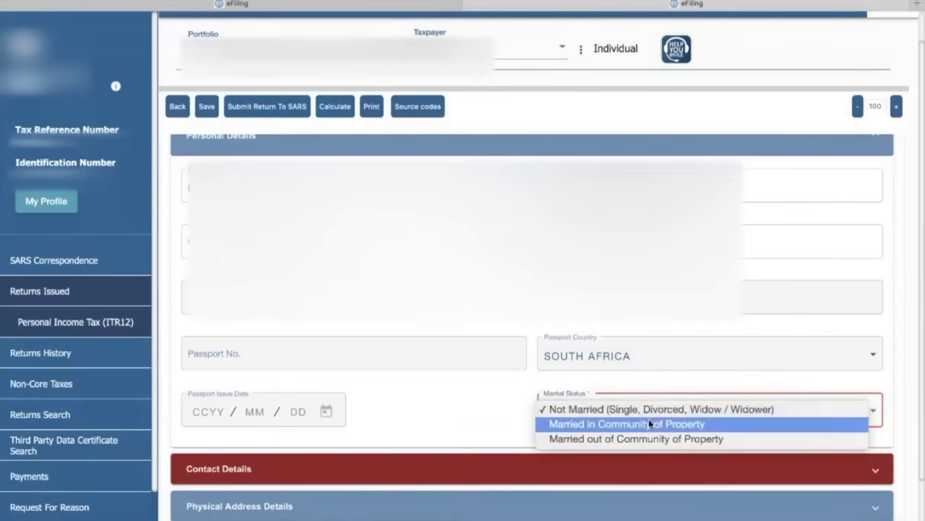
Step: Open the Spouse Details section and review its mandatory initials, ID number and passport fields
scroll(649, 423, "down", 2)
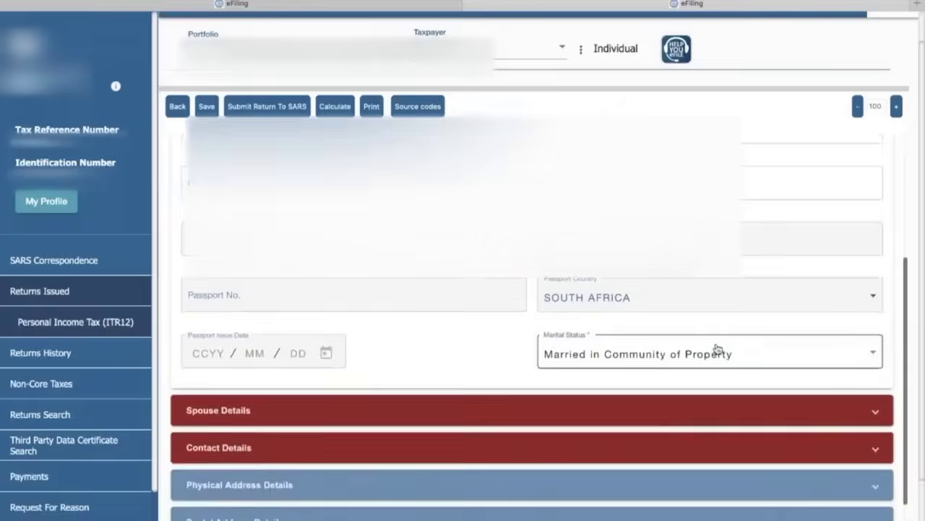
scroll(717, 349, "down", 1)
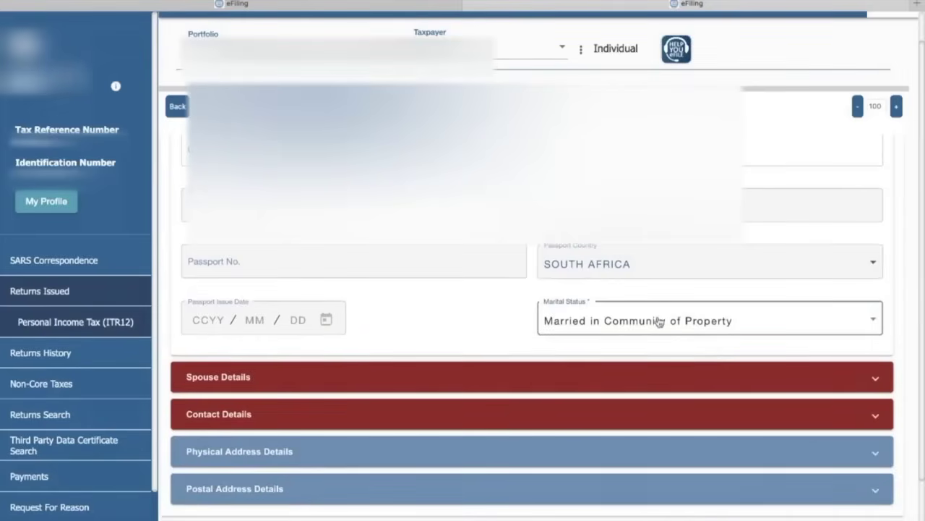
left_click(482, 378)
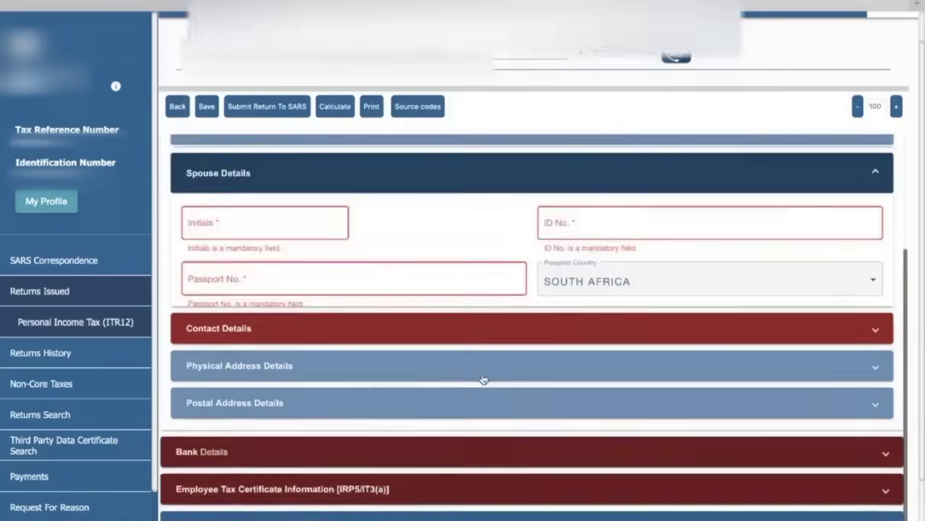
scroll(482, 378, "up", 2)
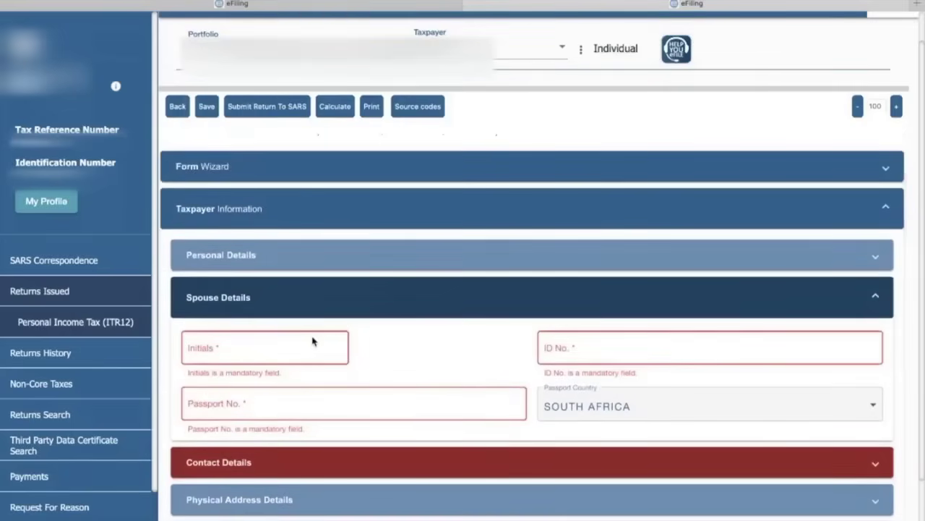
left_click(286, 344)
Step: Open the Contact Details section and answer Yes to confirm that the supplied email and telephone numbers are correct
left_click(220, 462)
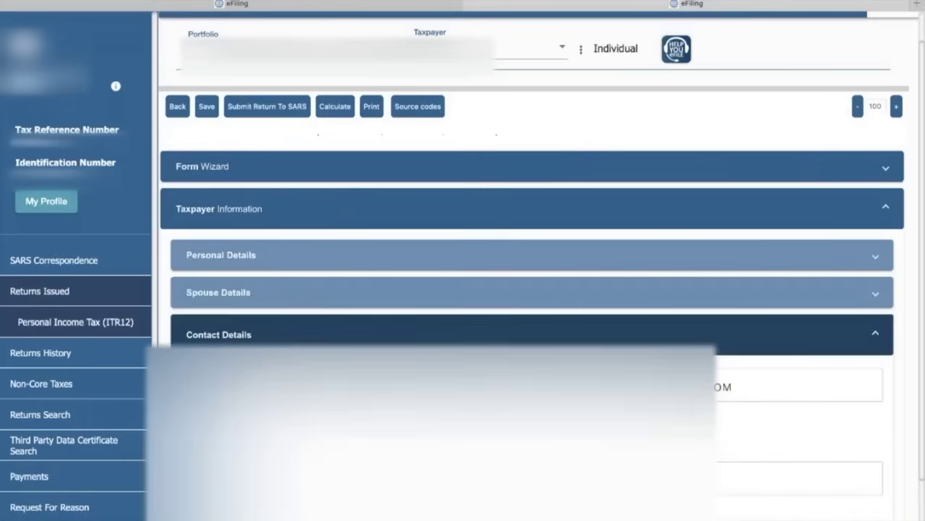
scroll(532, 325, "down", 2)
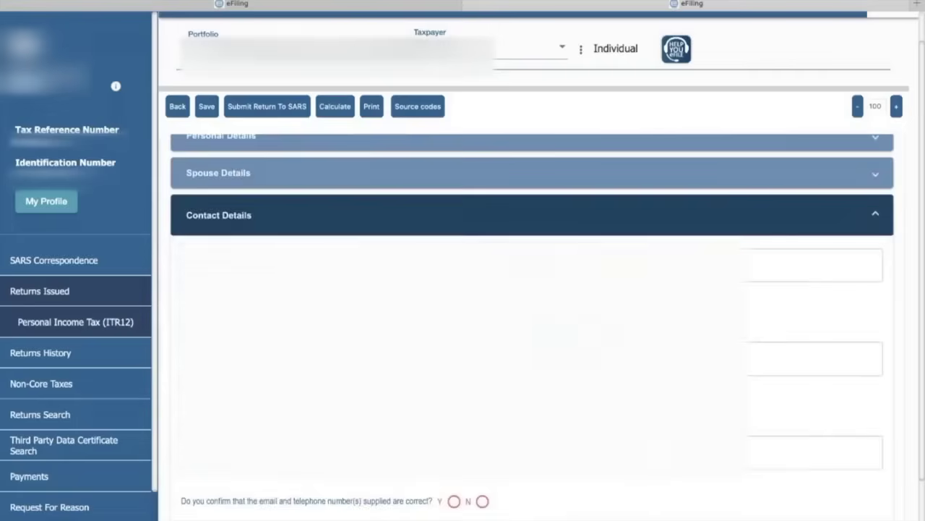
scroll(492, 460, "down", 1)
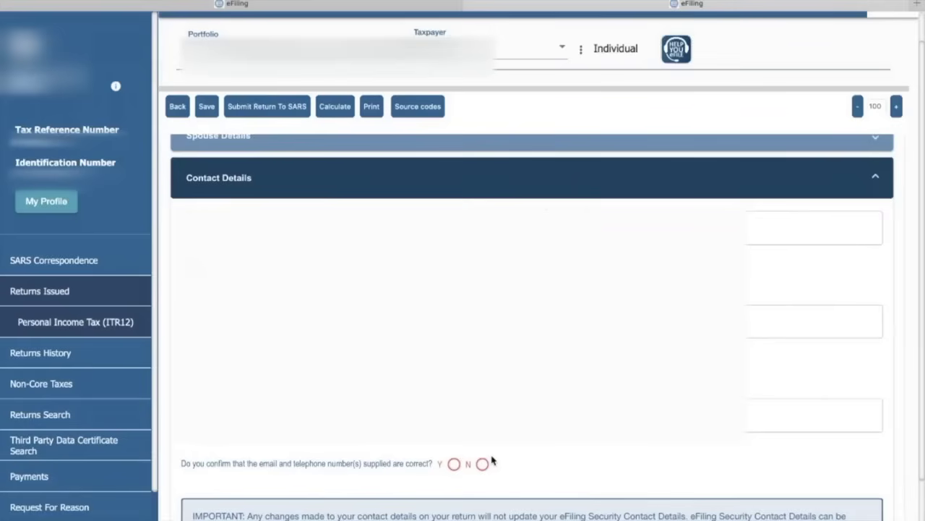
scroll(491, 460, "down", 3)
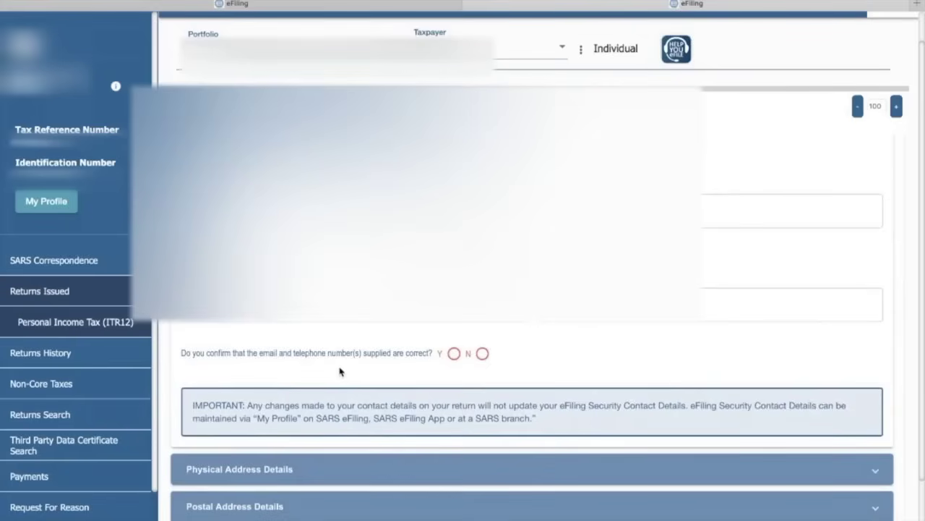
left_click(453, 353)
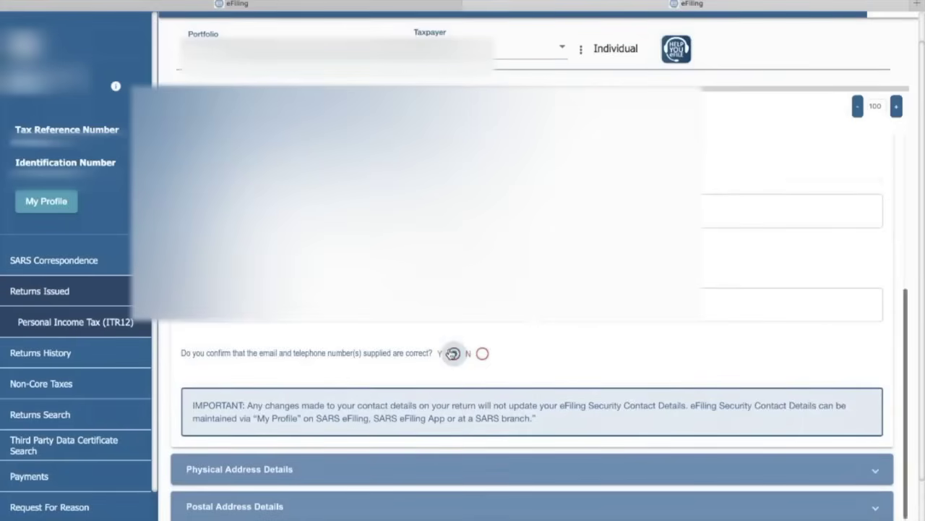
Step: Open and review the Physical Address Details and Postal Address Details sections
scroll(452, 353, "down", 2)
left_click(445, 373)
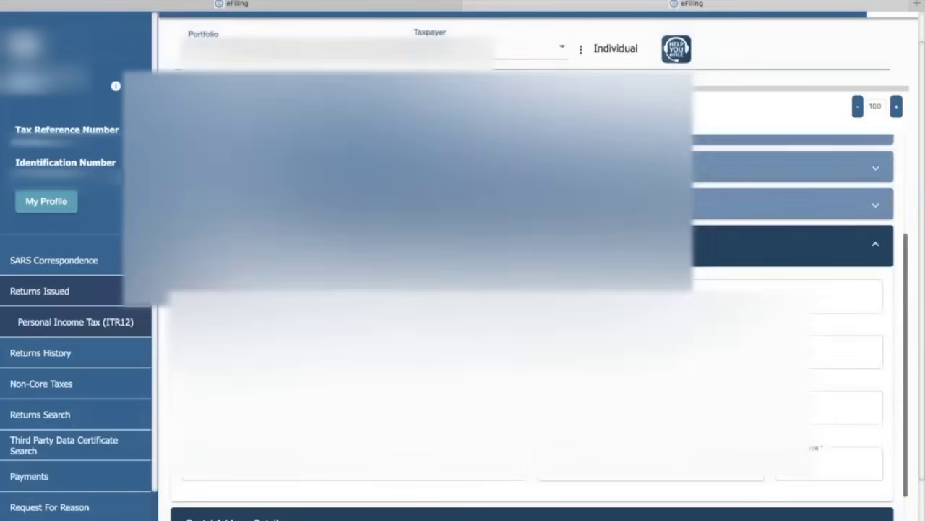
scroll(445, 373, "down", 1)
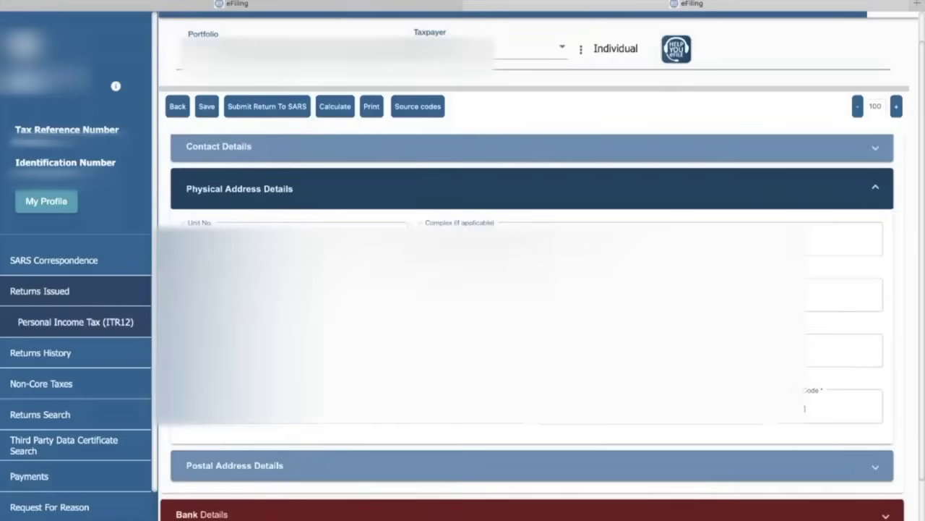
scroll(395, 427, "down", 1)
left_click(395, 428)
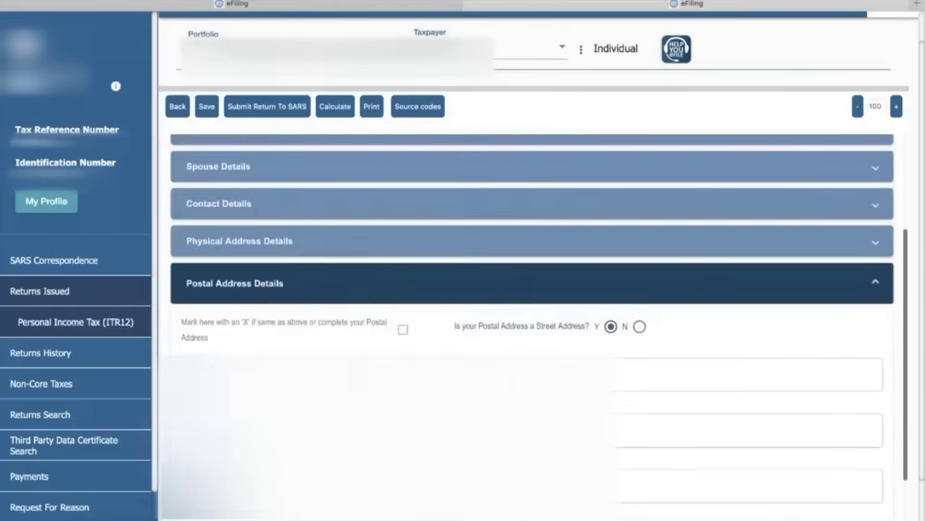
scroll(533, 325, "down", 2)
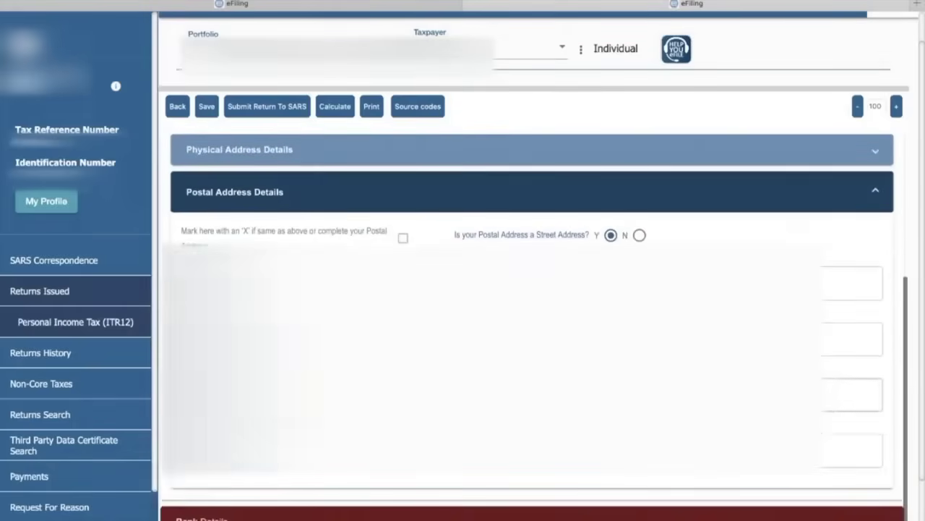
scroll(420, 365, "down", 3)
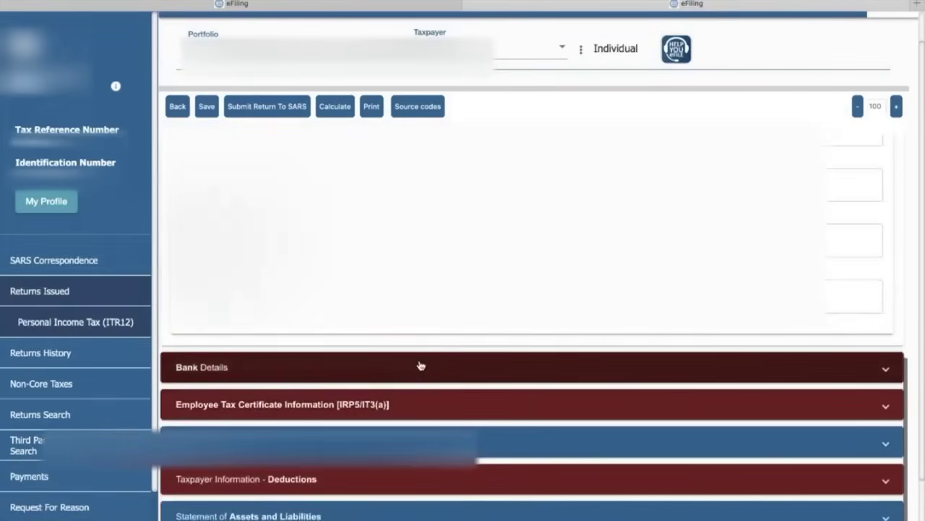
Step: Open the Bank Details section and review the account holder declaration and the bank account details
left_click(421, 367)
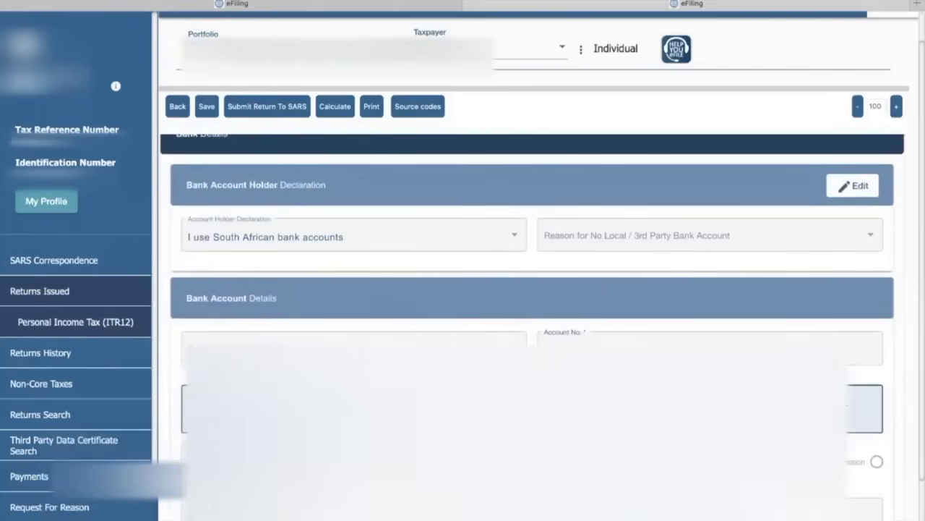
scroll(420, 364, "up", 1)
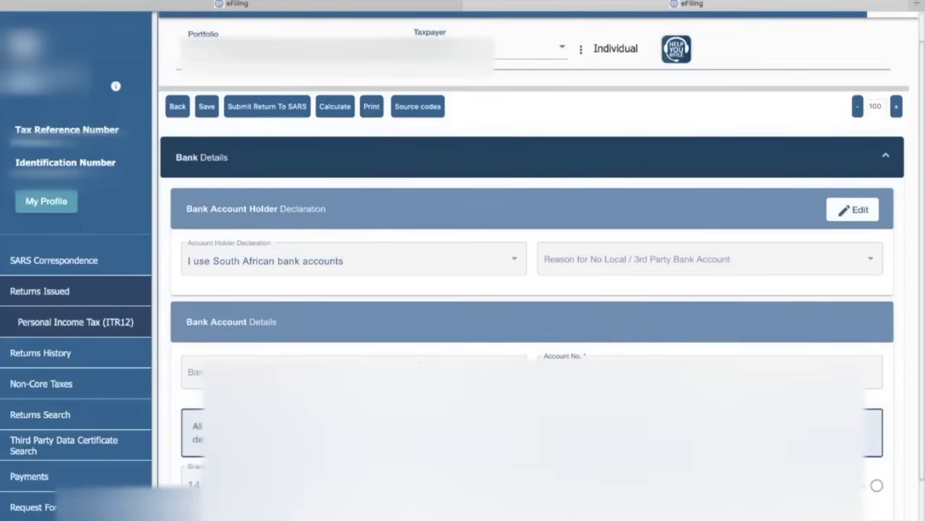
scroll(531, 325, "down", 1)
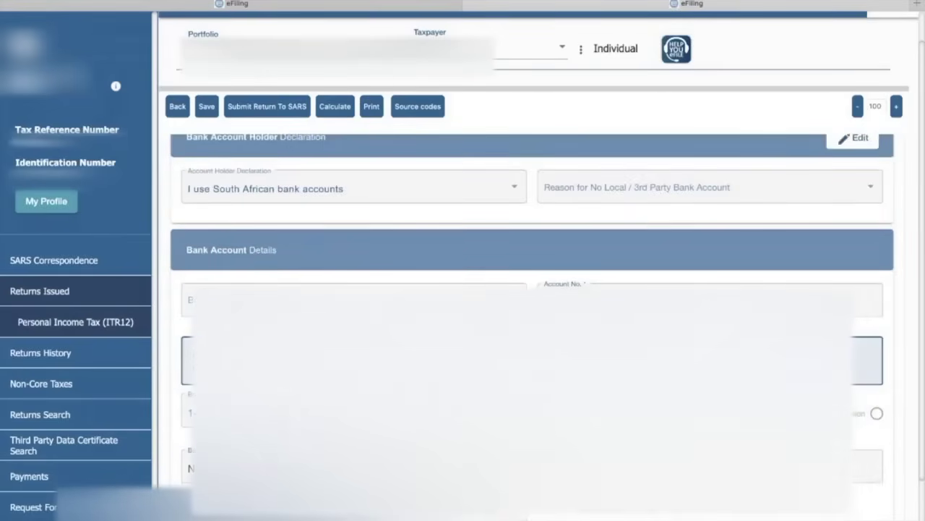
scroll(531, 325, "up", 1)
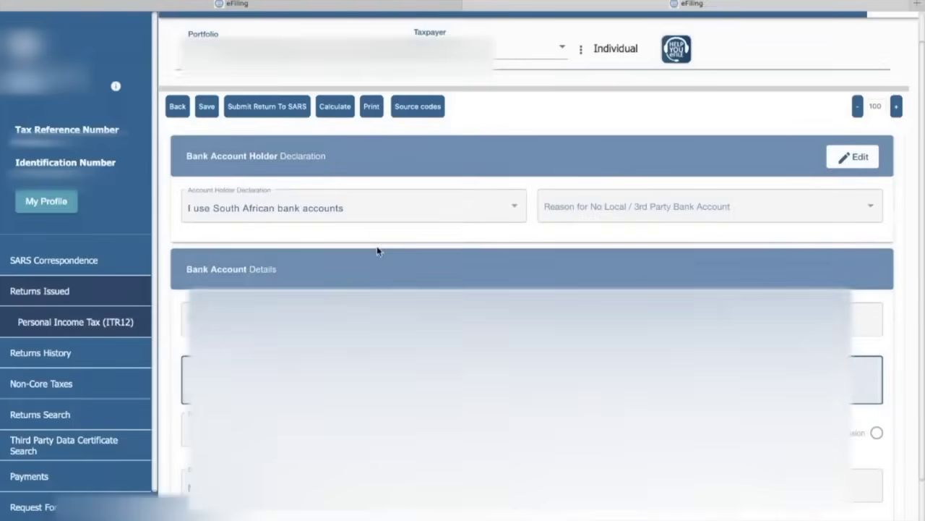
scroll(306, 230, "down", 1)
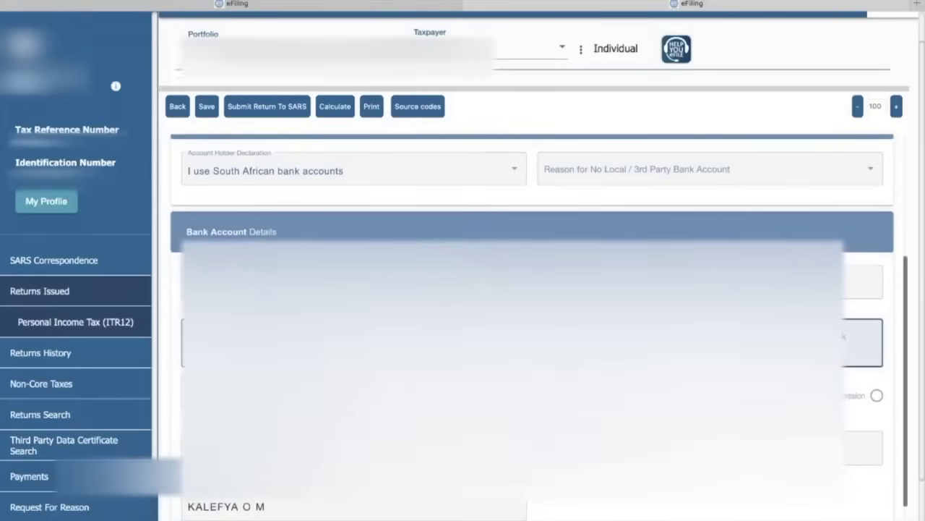
Step: Review the bank account details and mark the declaration that the information is true and correct in every respect
scroll(532, 325, "down", 1)
scroll(532, 325, "down", 2)
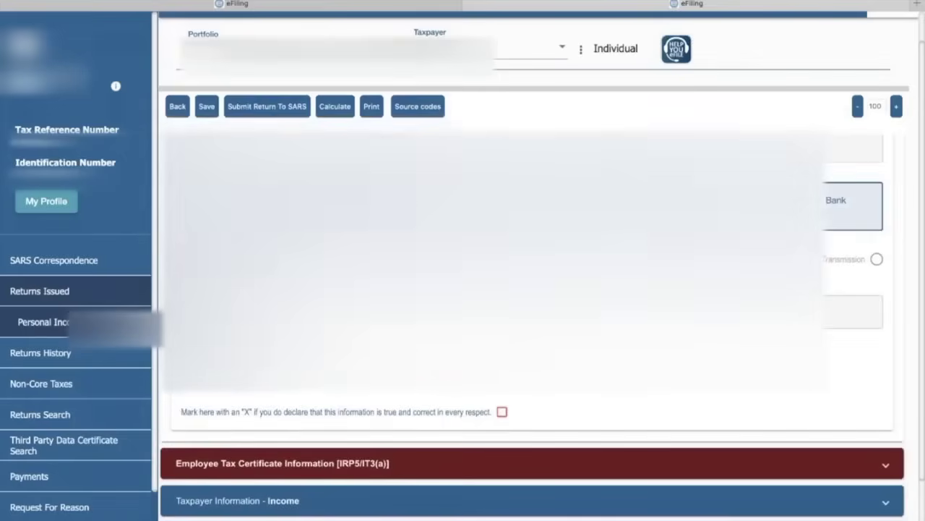
scroll(533, 325, "down", 1)
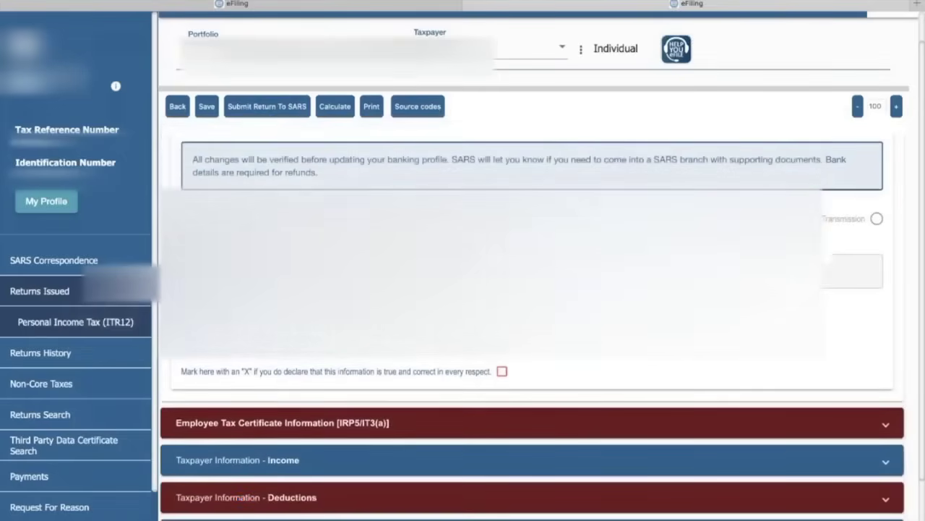
scroll(532, 325, "down", 1)
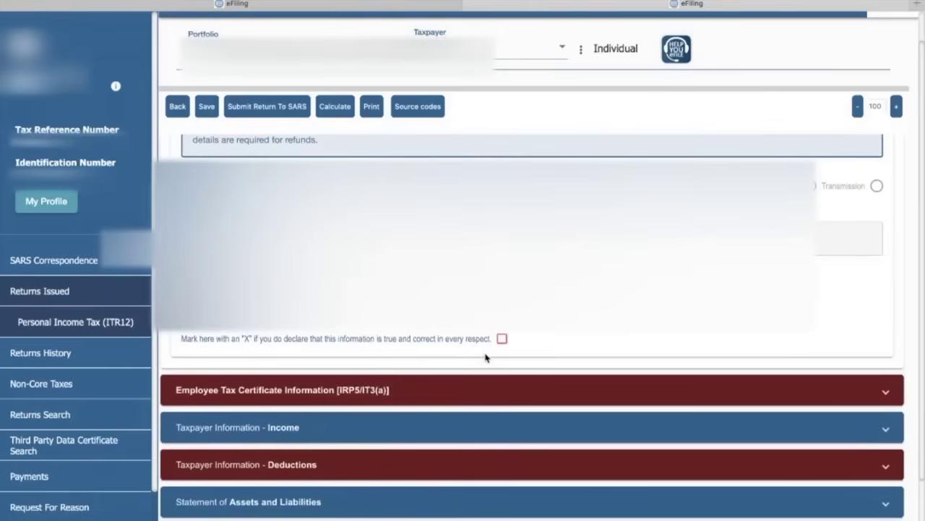
scroll(486, 357, "up", 2)
left_click(502, 412)
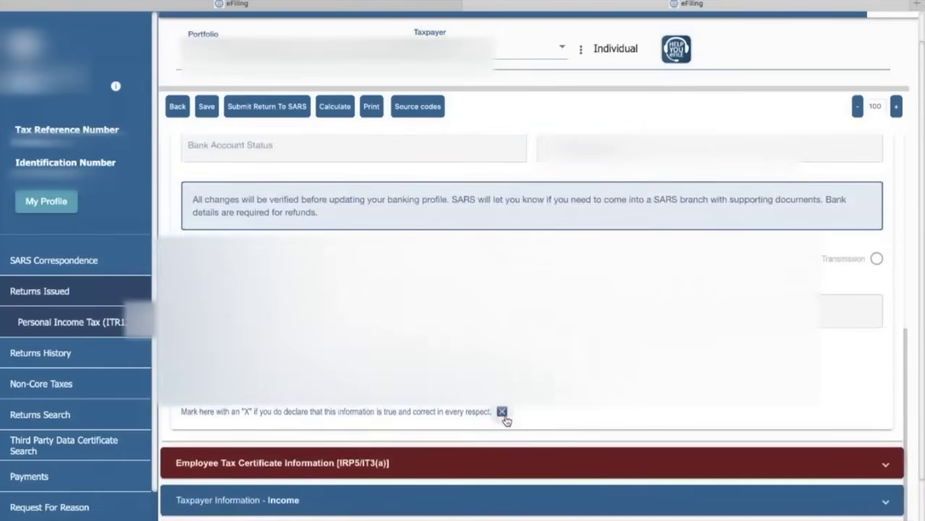
Step: Open the Employee Tax Certificate Information [IRP5/IT3(a)] section and fill in the employer name, certificate number and PAYE reference number
scroll(619, 405, "down", 2)
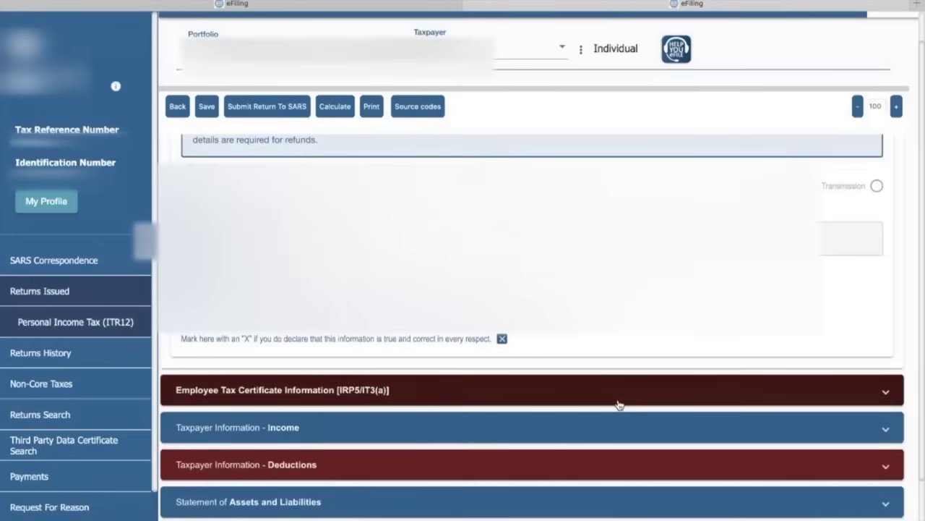
left_click(618, 402)
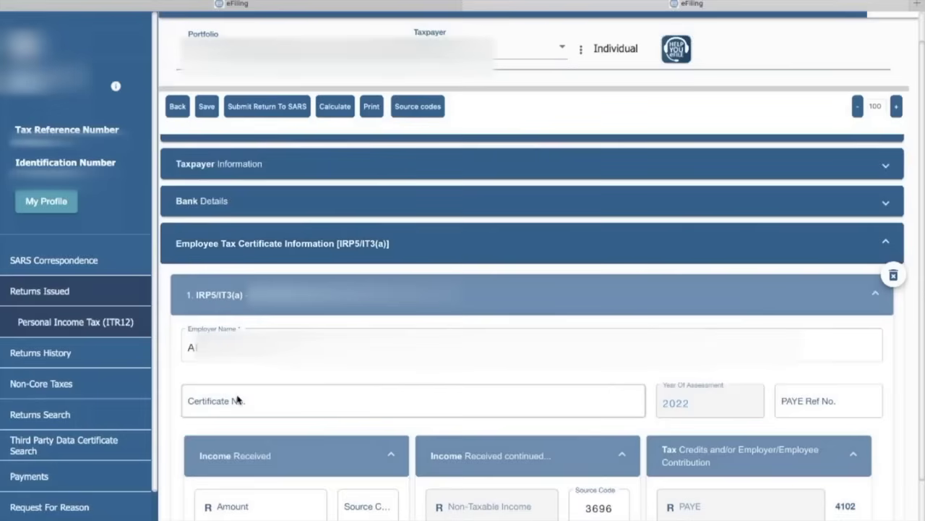
left_click(248, 406)
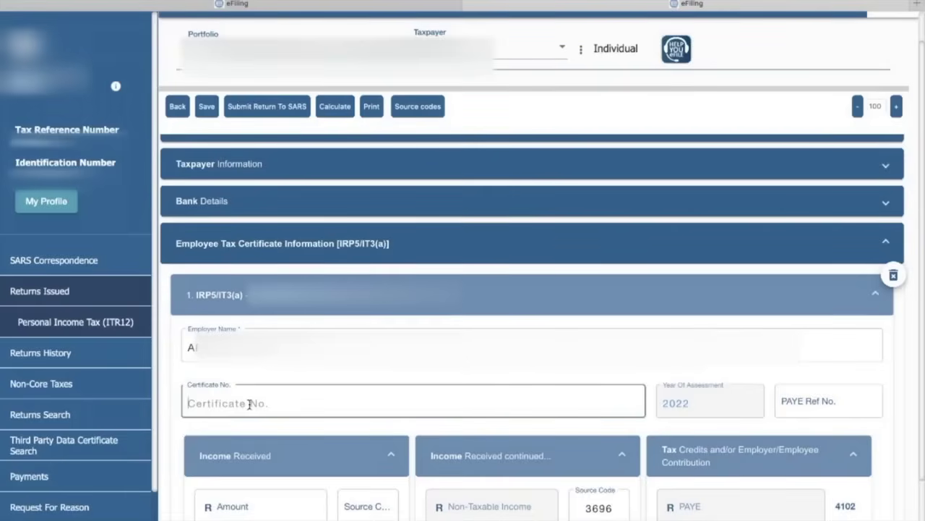
type("7")
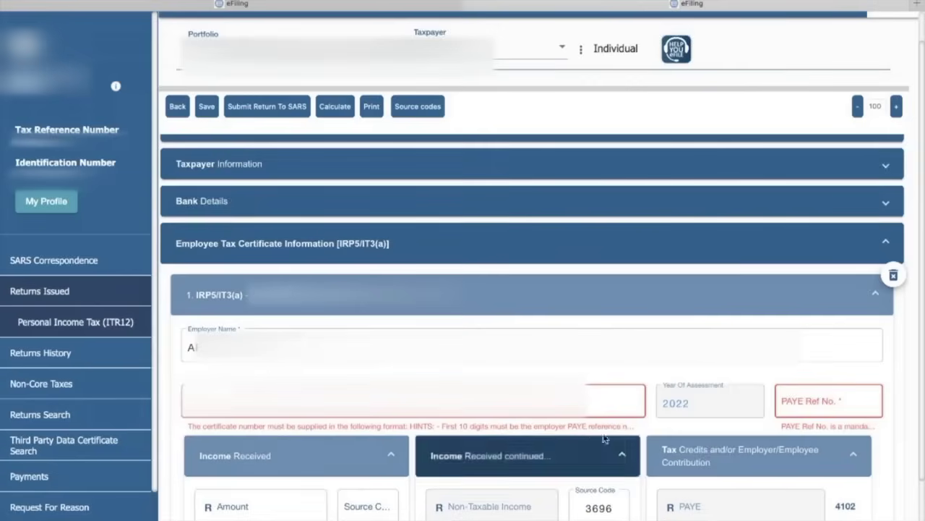
left_click(814, 397)
key("ctrl+v")
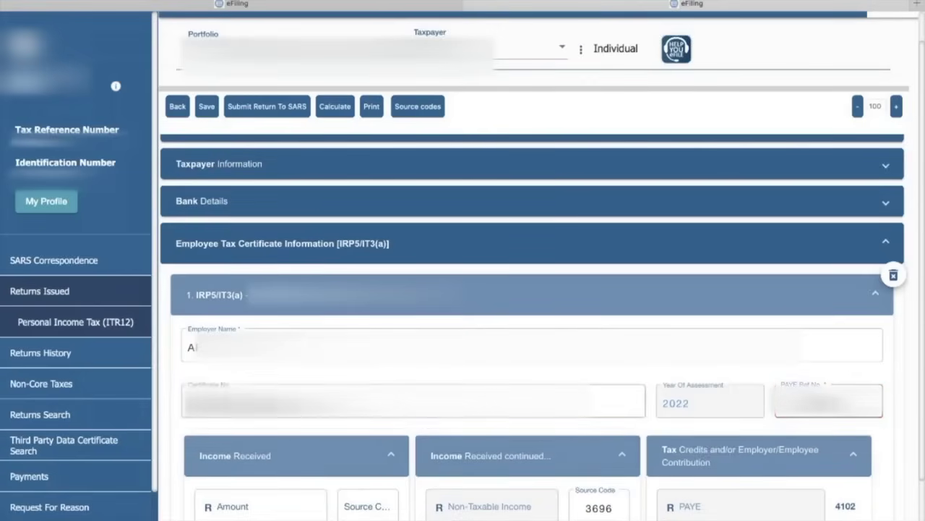
Step: Enter the first Income Received amount from the IRP5 certificate with source code 3601
scroll(467, 407, "down", 1)
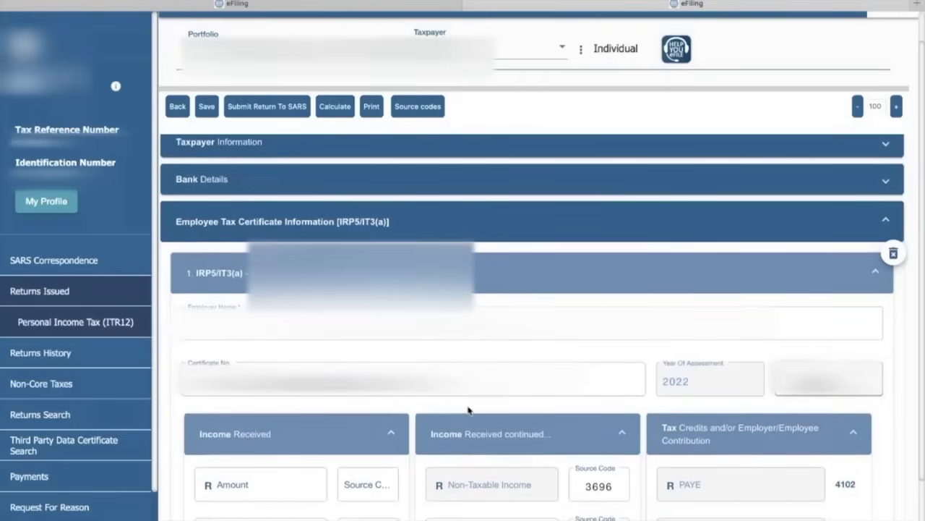
scroll(468, 407, "down", 1)
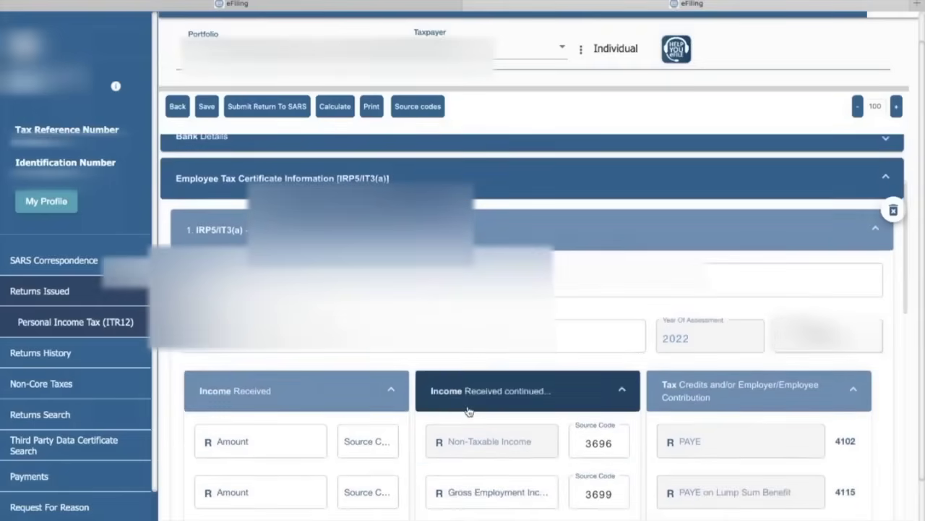
scroll(468, 410, "down", 1)
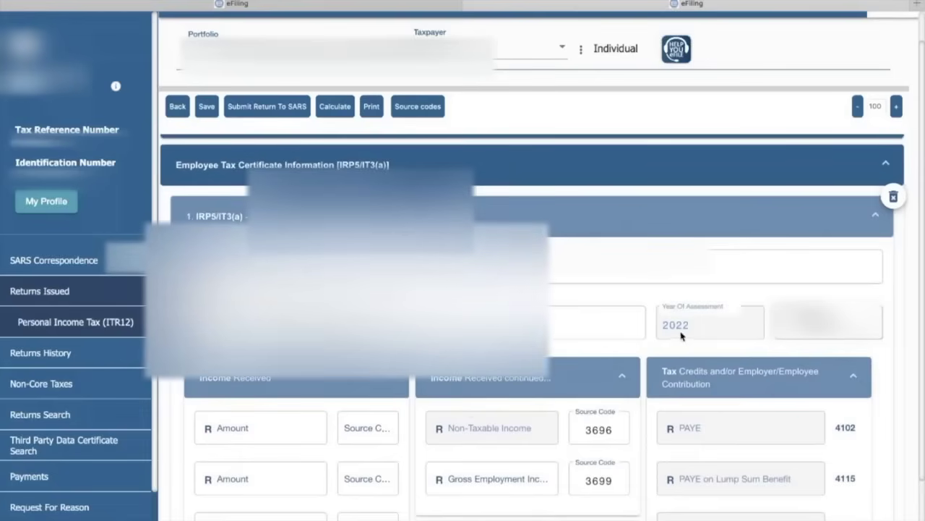
scroll(742, 309, "down", 2)
scroll(742, 311, "down", 4)
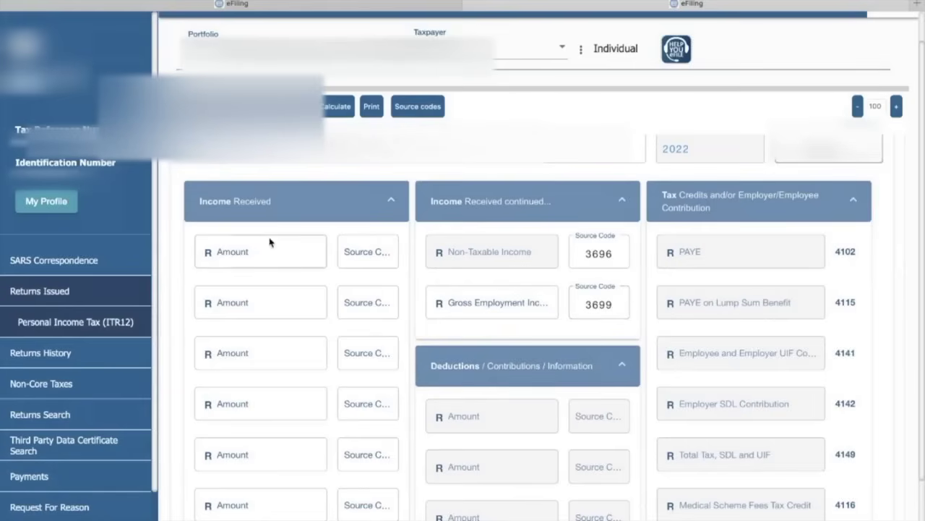
left_click(224, 248)
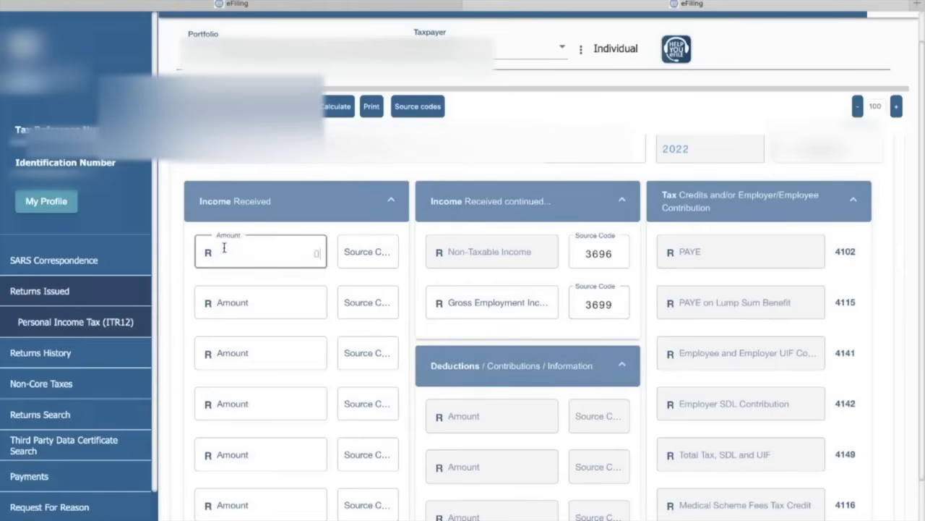
left_click(359, 251)
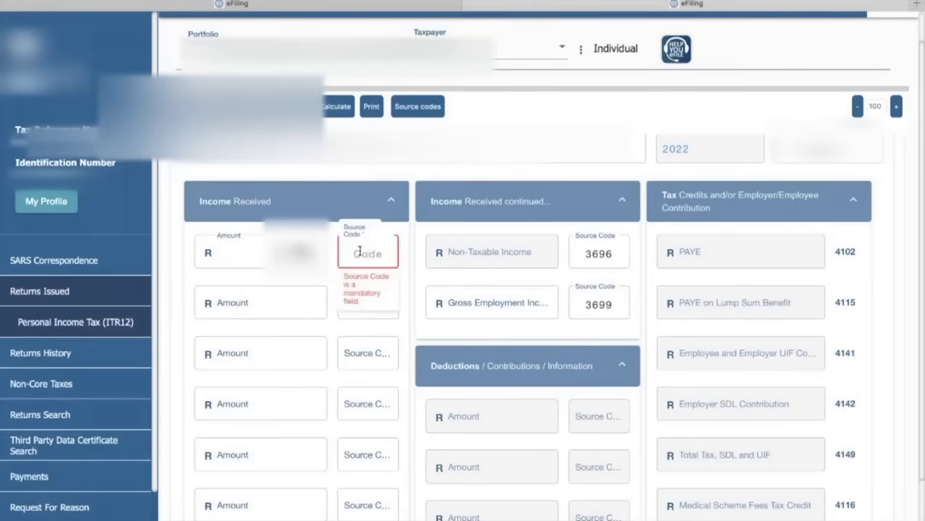
type("3601")
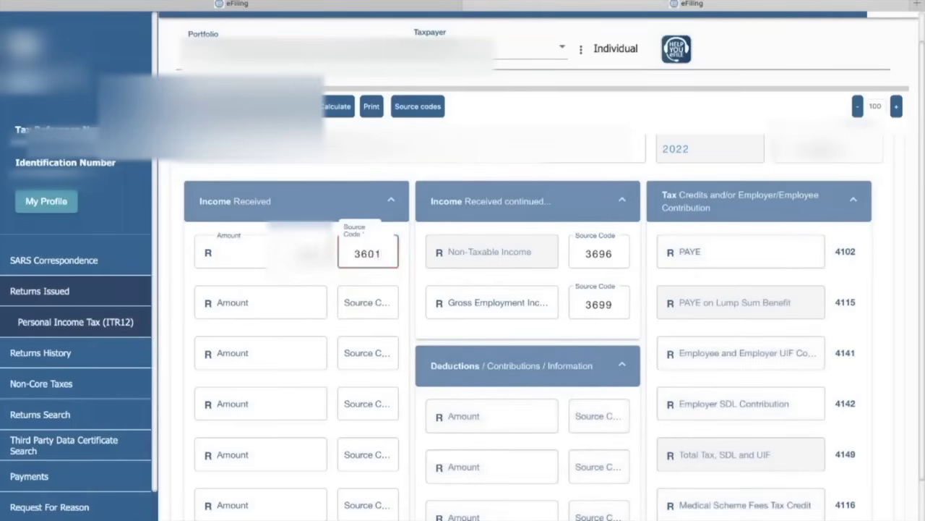
Step: Enter the Gross Employment Income (Taxable) amount for source code 3699
scroll(535, 325, "down", 1)
scroll(542, 325, "down", 10)
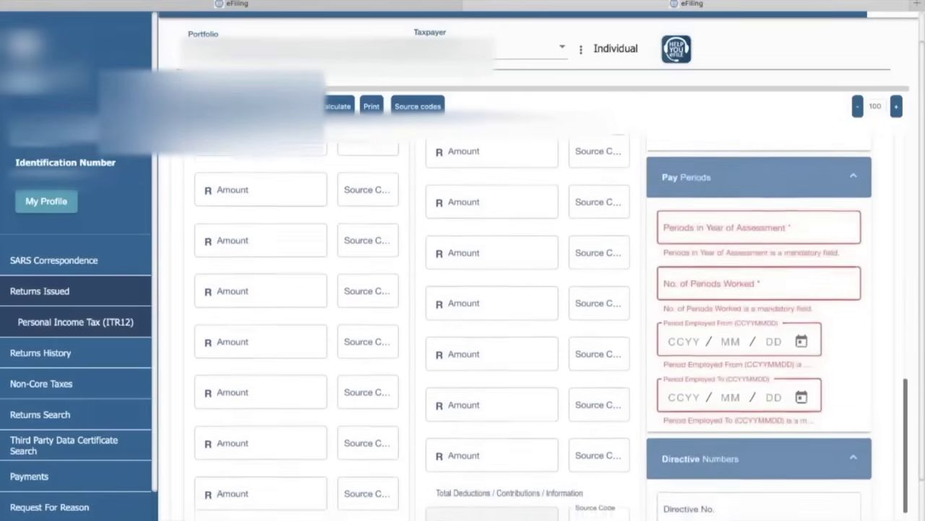
scroll(535, 325, "down", 4)
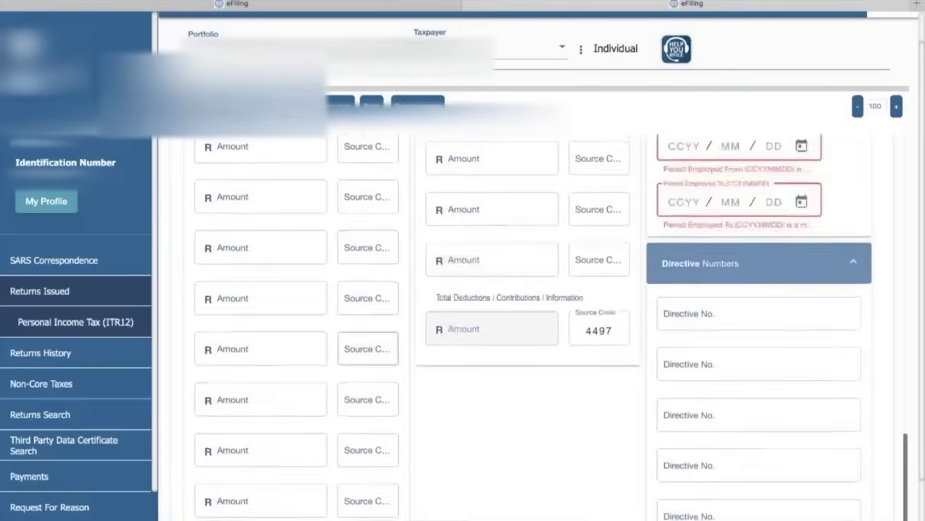
scroll(535, 326, "up", 12)
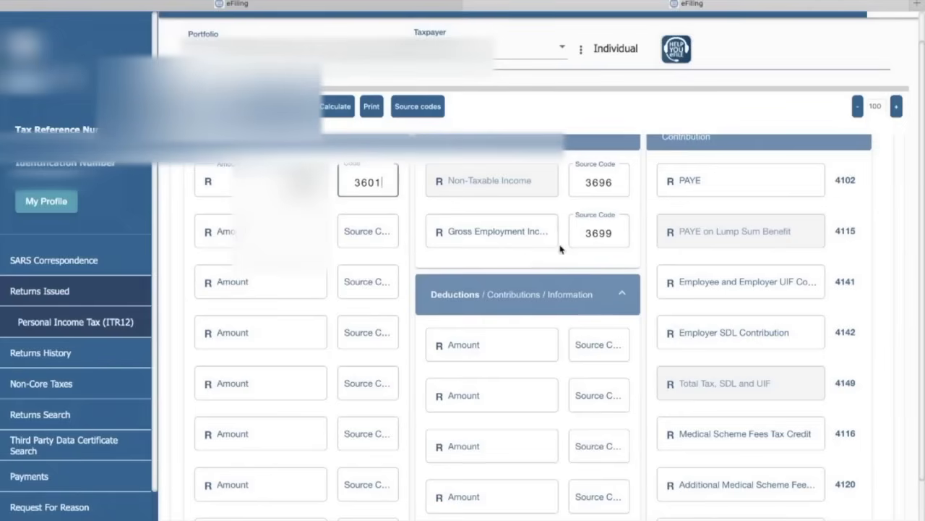
left_click(518, 231)
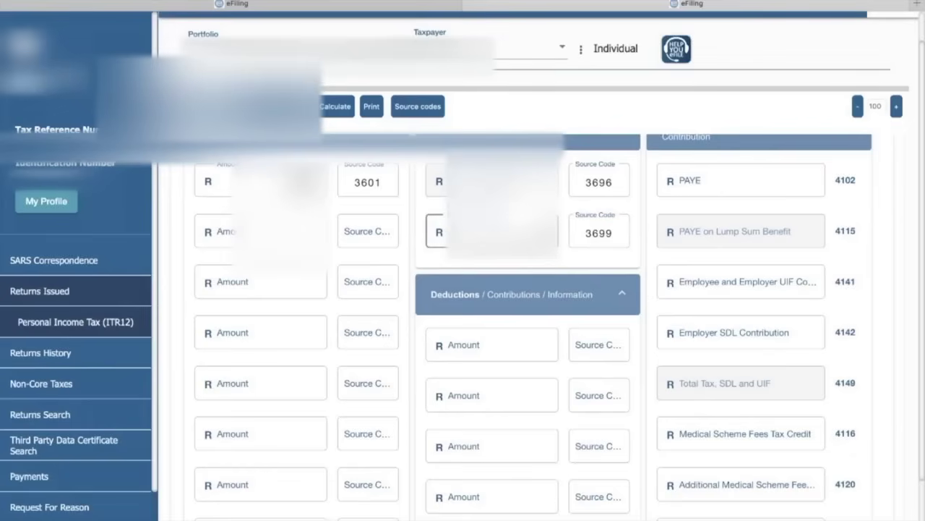
Step: Look over the deductions and tax credit fields, and enter the PAYE amount for code 4102
scroll(565, 263, "down", 3)
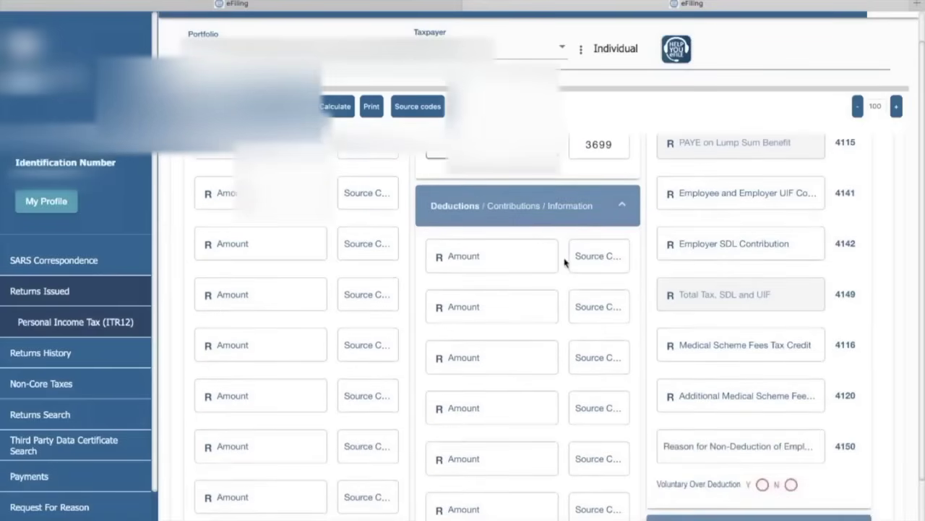
scroll(565, 263, "down", 1)
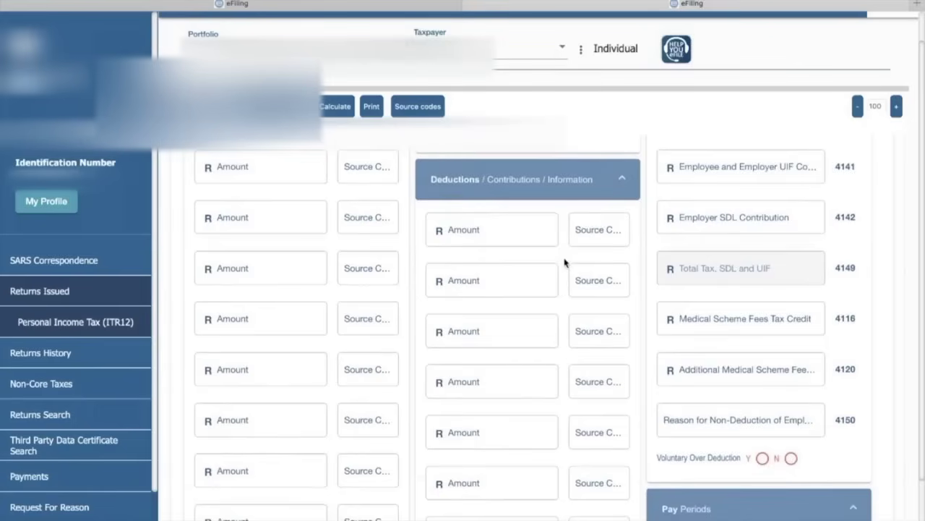
scroll(565, 263, "down", 5)
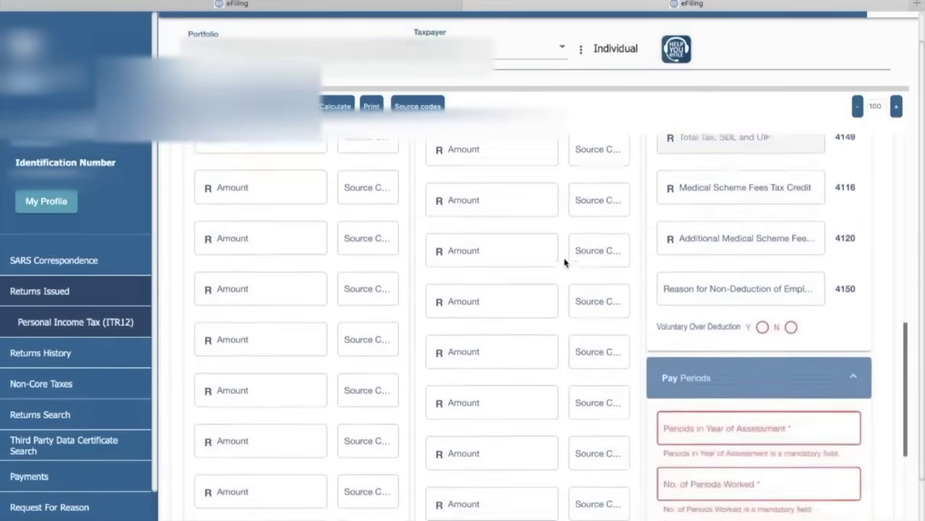
scroll(565, 264, "up", 10)
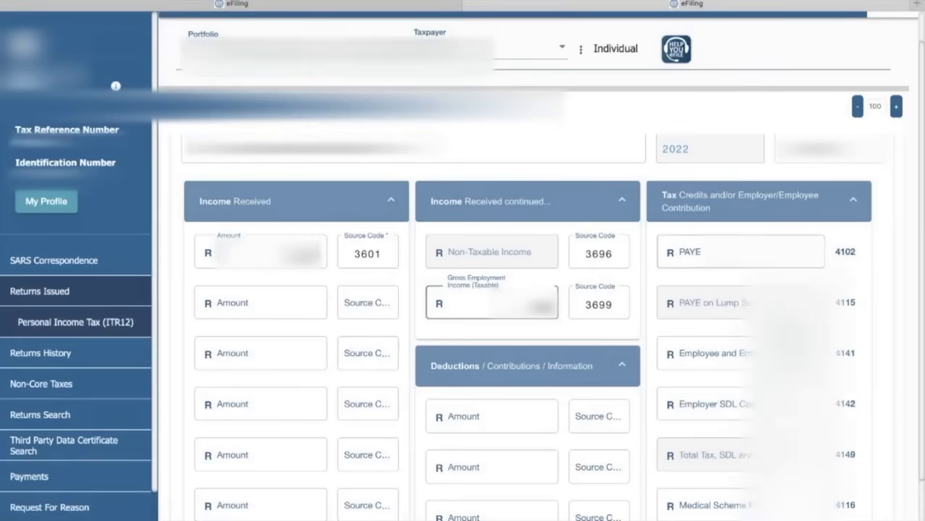
left_click(734, 269)
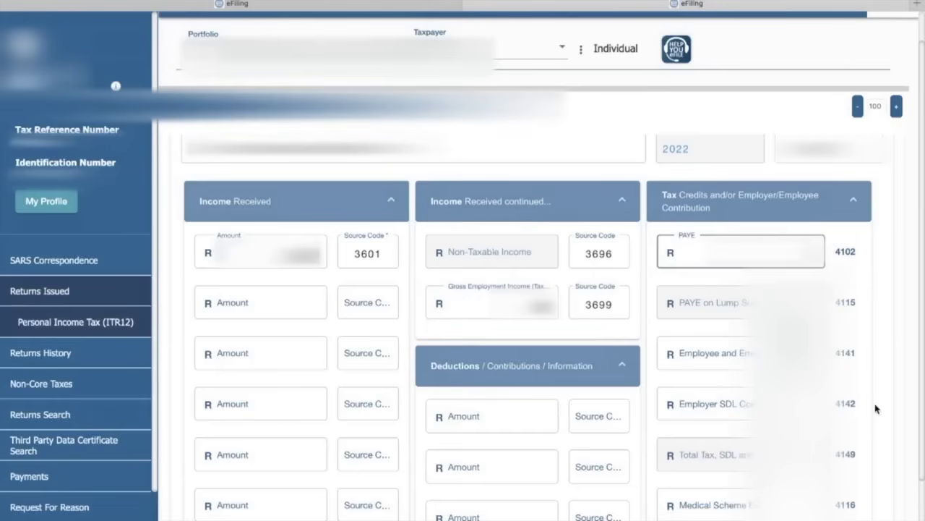
Step: Enter the Employee and Employer UIF Contribution for code 4141 and the Employer SDL Contribution for code 4142
scroll(876, 408, "down", 1)
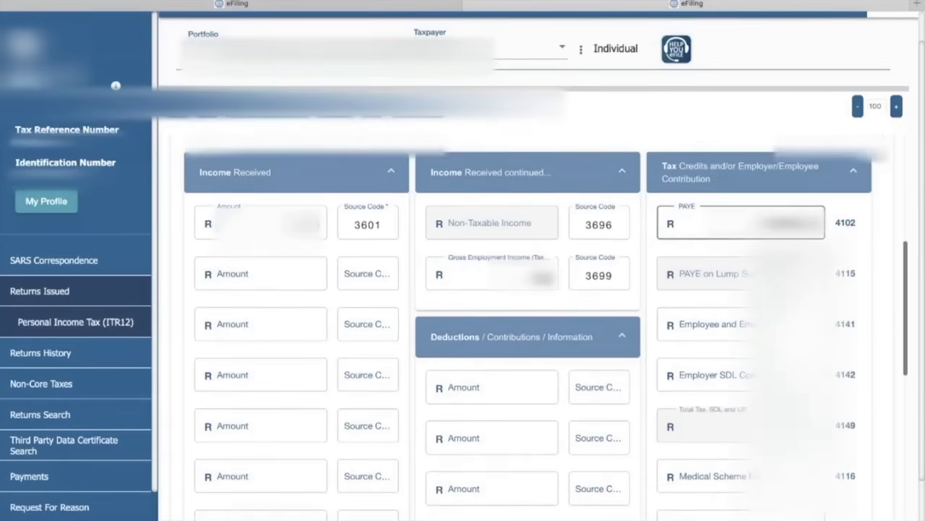
left_click(704, 326)
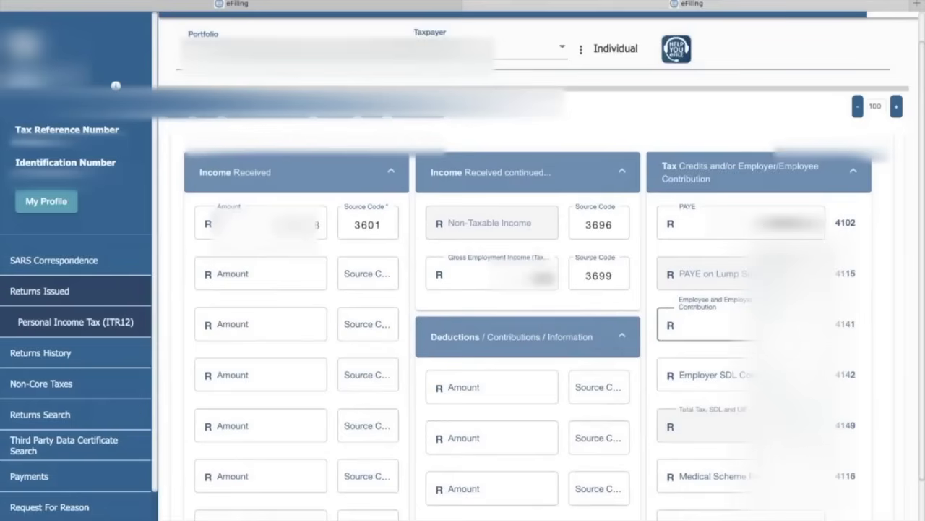
scroll(861, 354, "down", 2)
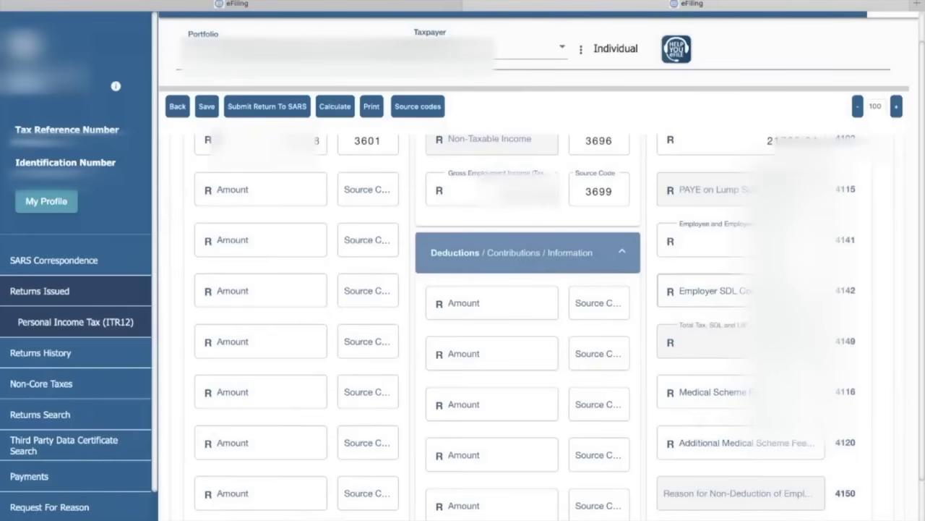
left_click(787, 291)
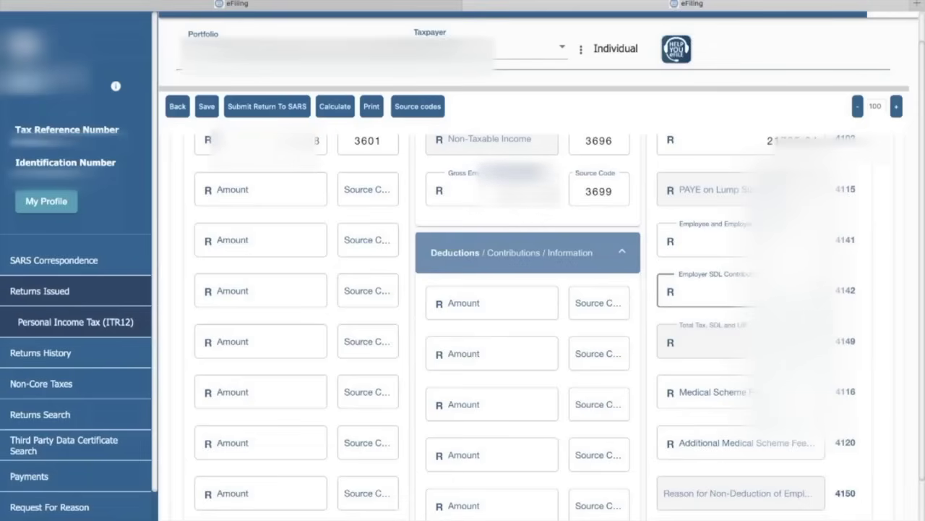
Step: Answer No to Voluntary Over Deduction under the tax credits and contributions of the certificate
scroll(709, 331, "down", 1)
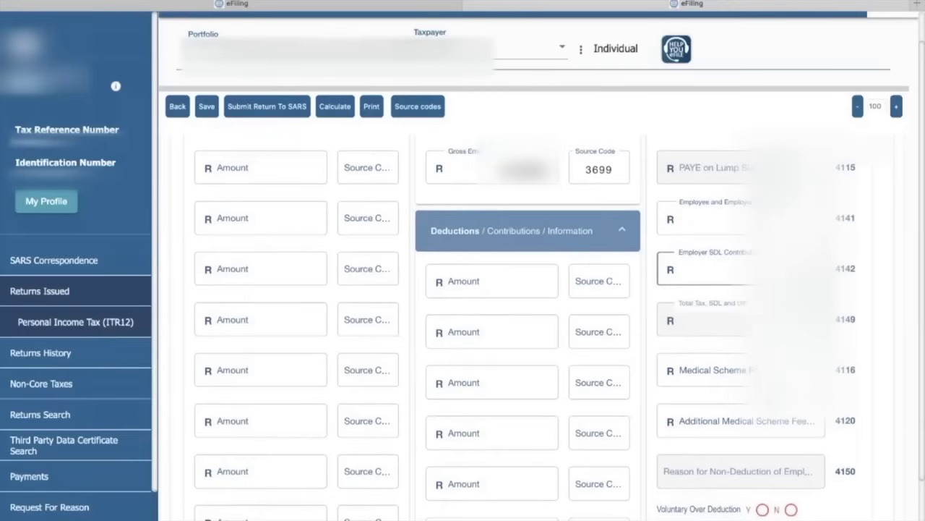
scroll(793, 370, "down", 2)
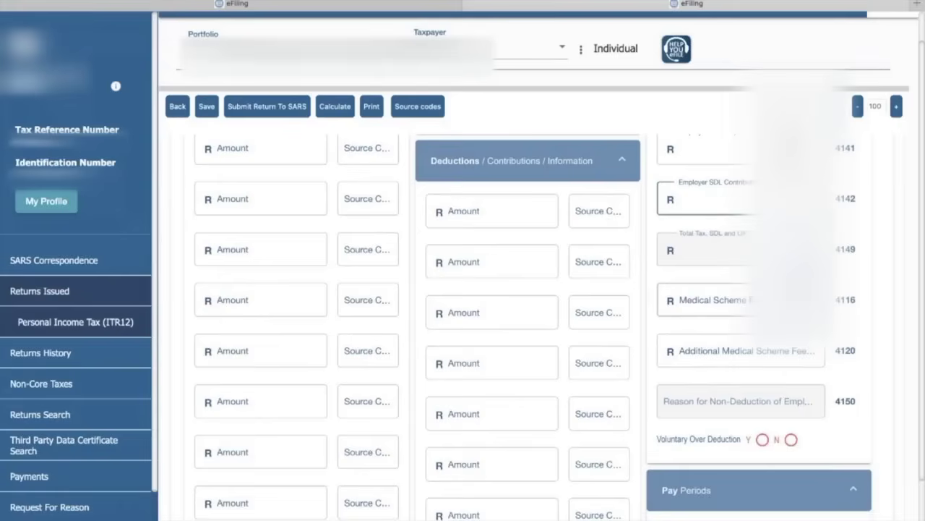
scroll(839, 390, "down", 2)
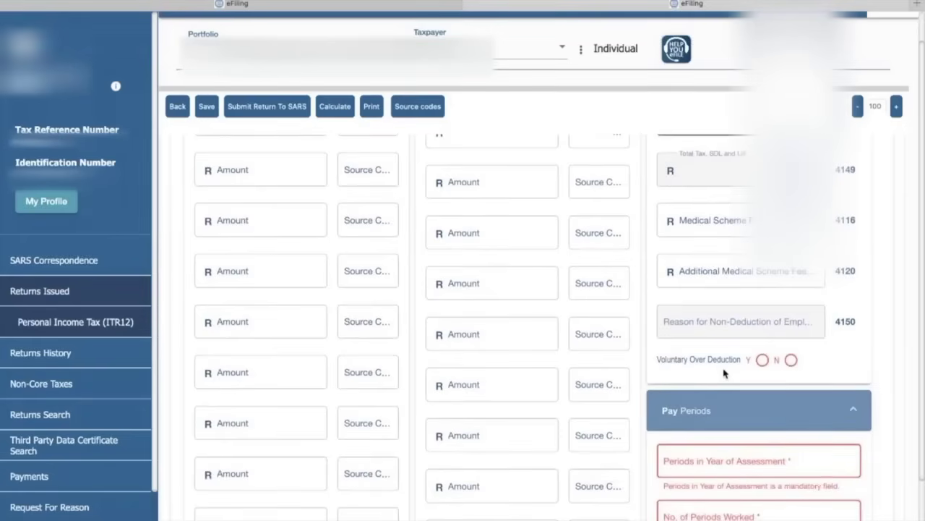
left_click(791, 359)
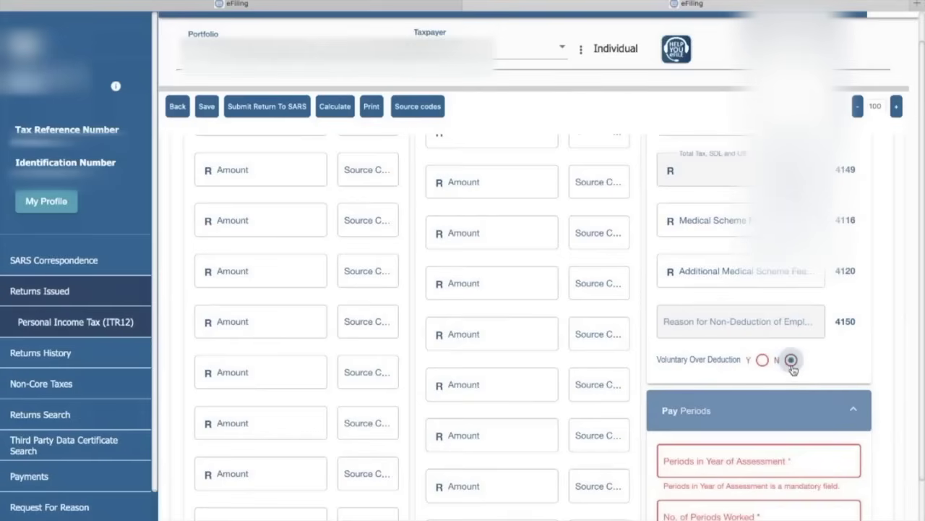
scroll(888, 364, "down", 1)
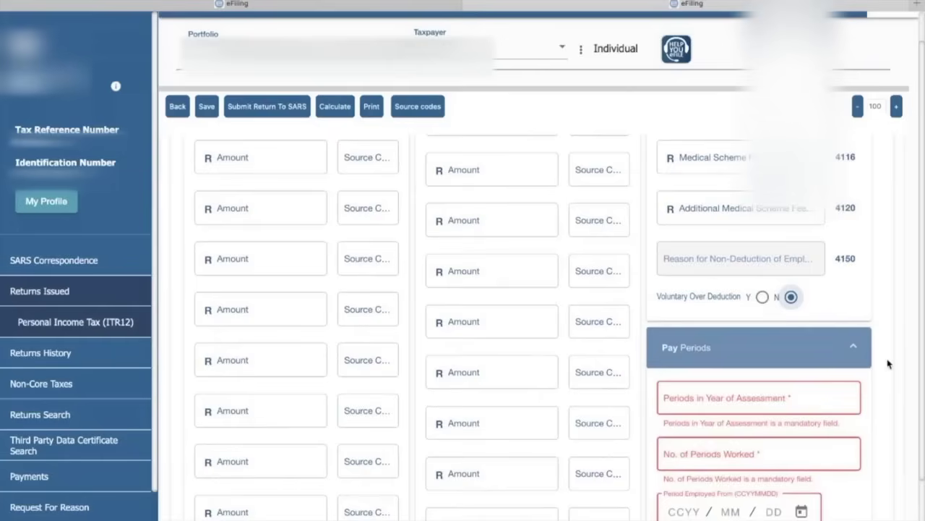
scroll(888, 364, "down", 1)
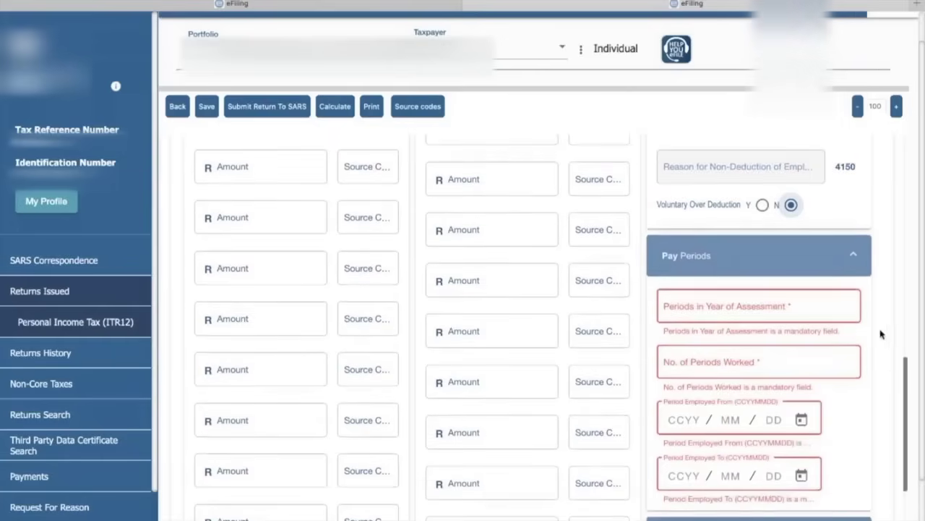
Step: Set both Periods in Year of Assessment and No. of Periods Worked to 365 in the certificate's pay periods
left_click(773, 313)
type("365")
key("Tab")
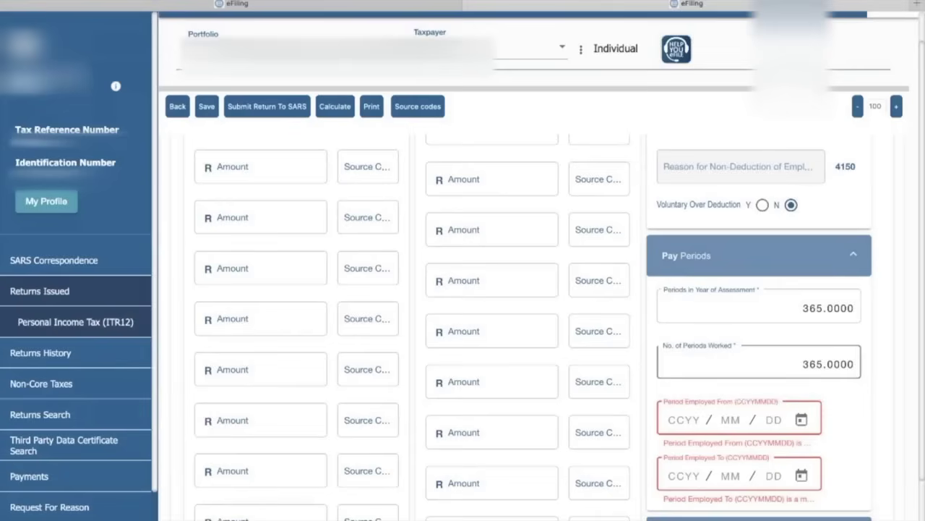
Step: Set Period Employed From to a date in 2021 and Period Employed To to 28 February 2022, and look over the Directive Numbers fields
scroll(542, 325, "down", 2)
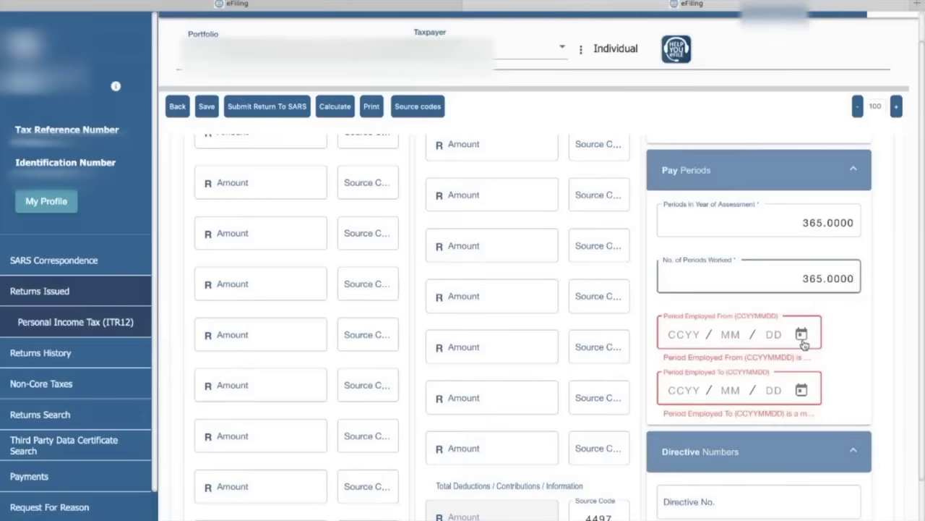
left_click(802, 337)
left_click(640, 362)
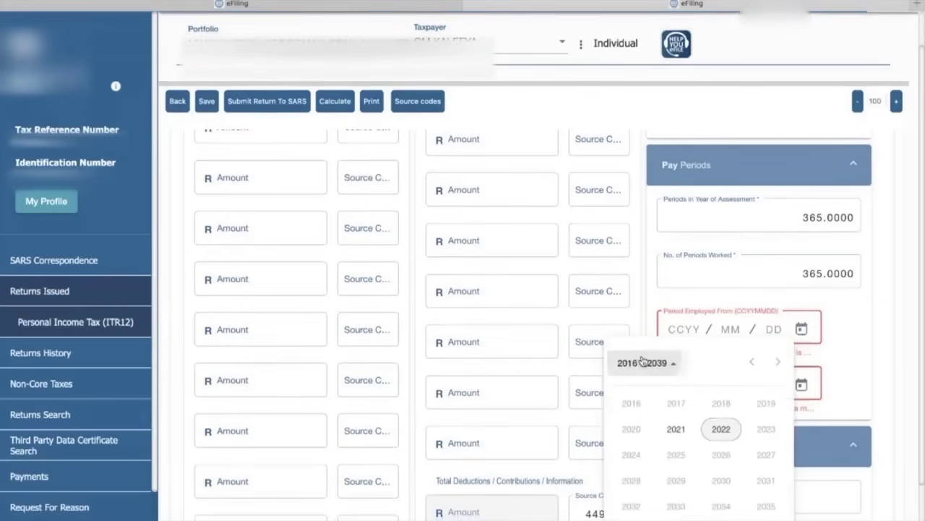
left_click(676, 431)
left_click(802, 385)
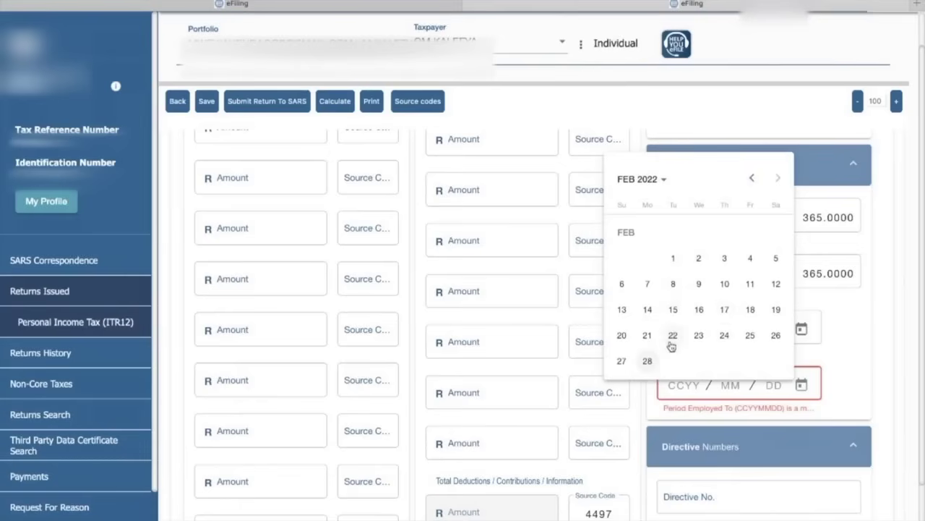
left_click(648, 360)
scroll(744, 378, "down", 5)
scroll(801, 377, "up", 3)
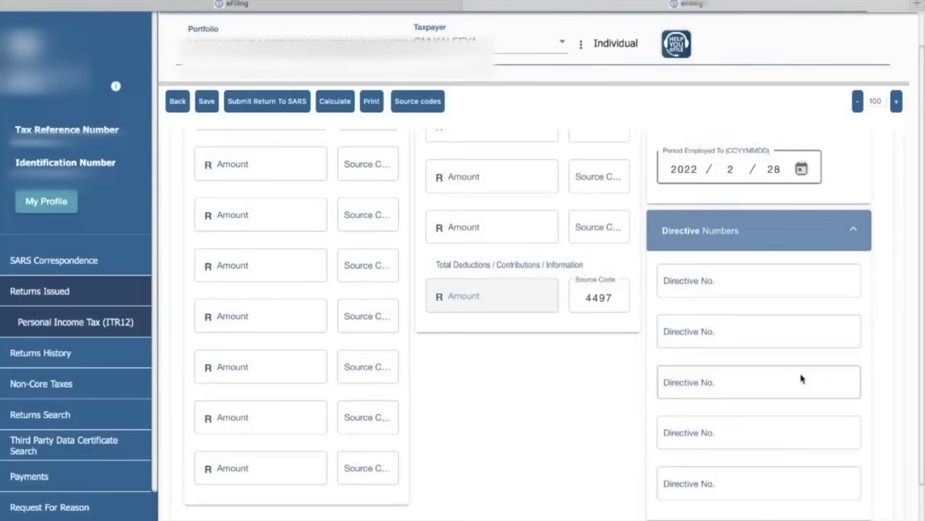
scroll(801, 377, "down", 1)
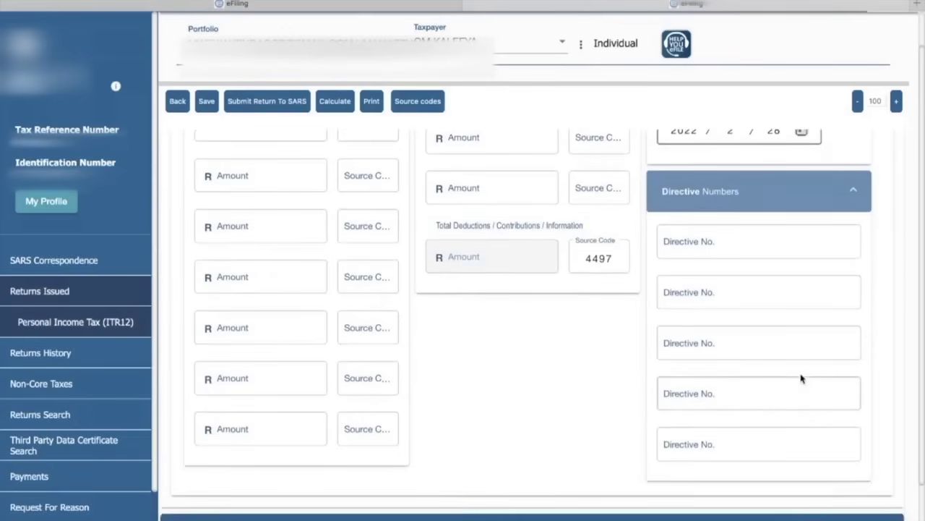
scroll(801, 377, "down", 3)
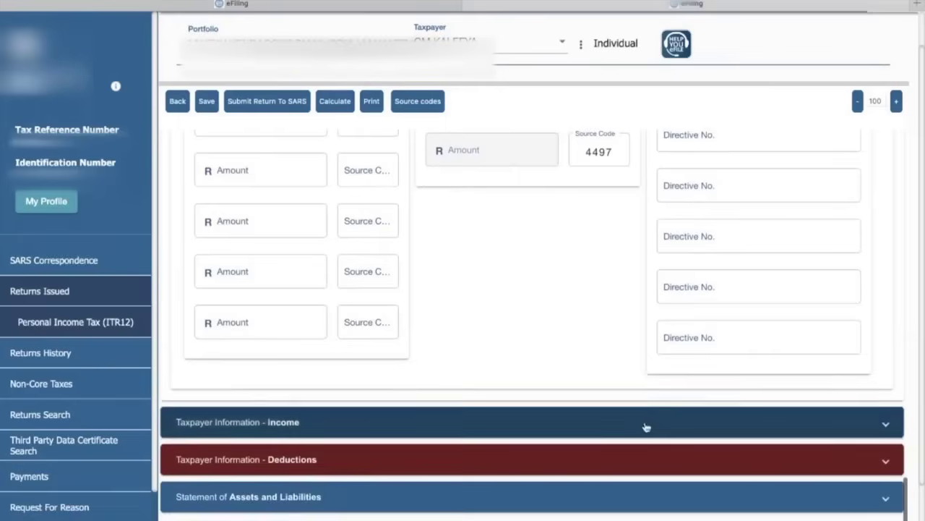
left_click(645, 423)
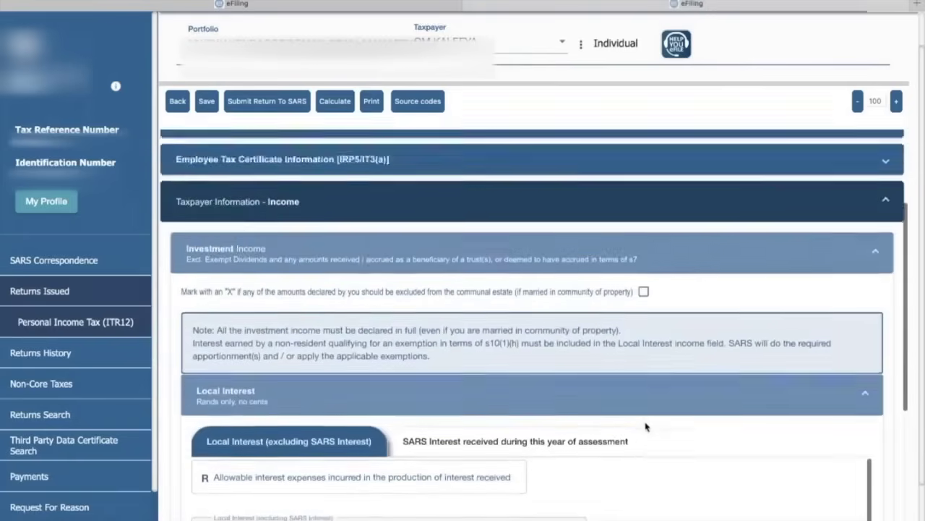
scroll(646, 426, "up", 4)
left_click(717, 370)
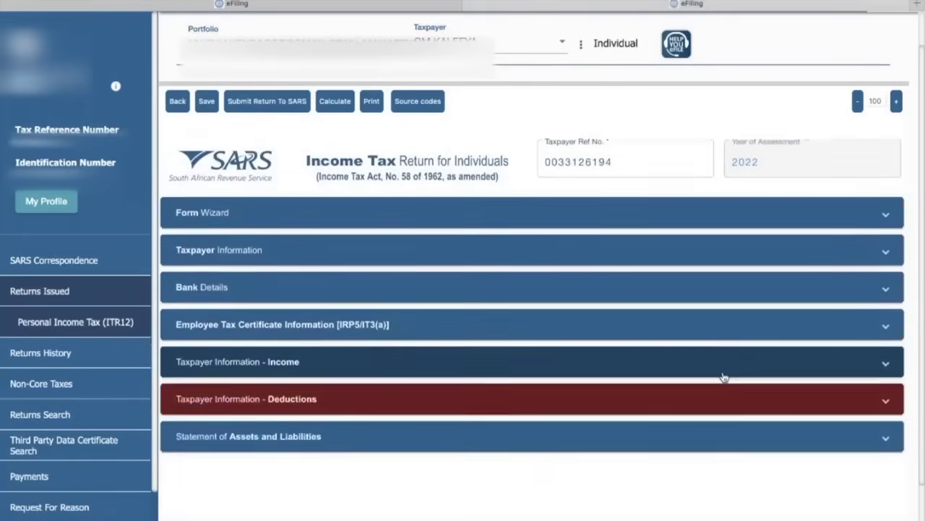
scroll(730, 405, "down", 5)
scroll(737, 417, "up", 1)
scroll(709, 386, "down", 1)
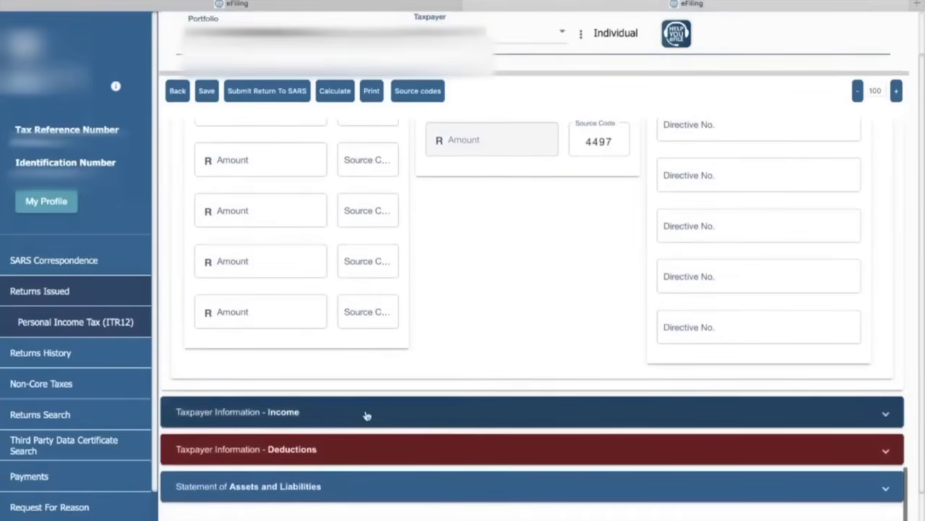
Step: Open the Taxpayer Information - Income section and examine the local interest entry and the foreign interest, dividend and REIT subsections
left_click(366, 415)
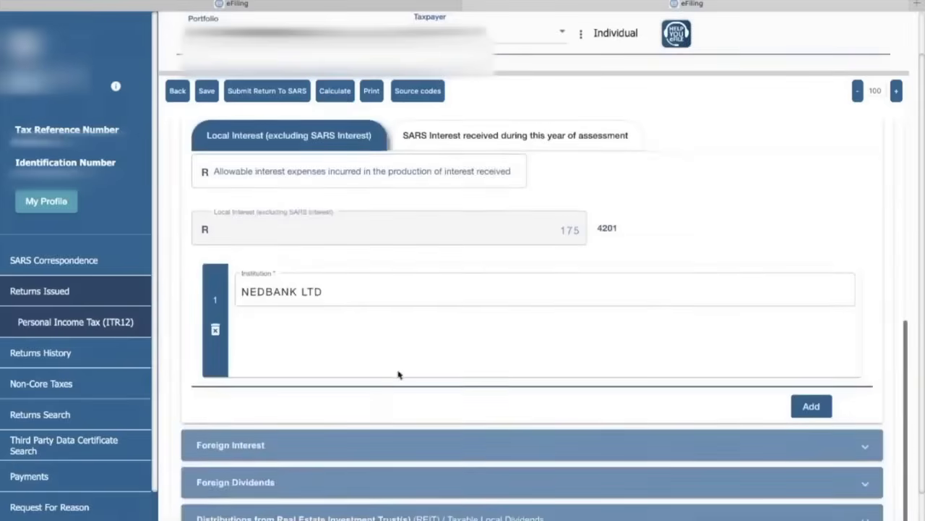
scroll(398, 375, "up", 3)
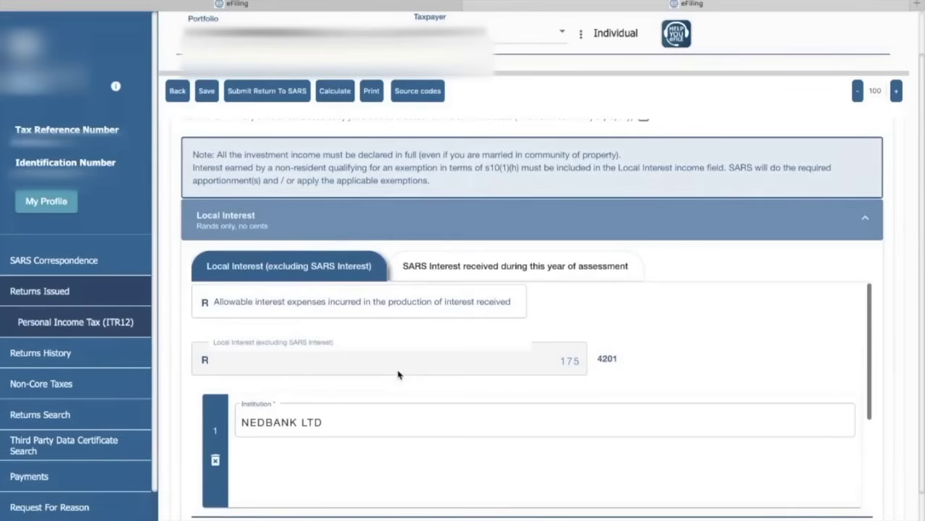
scroll(398, 375, "up", 3)
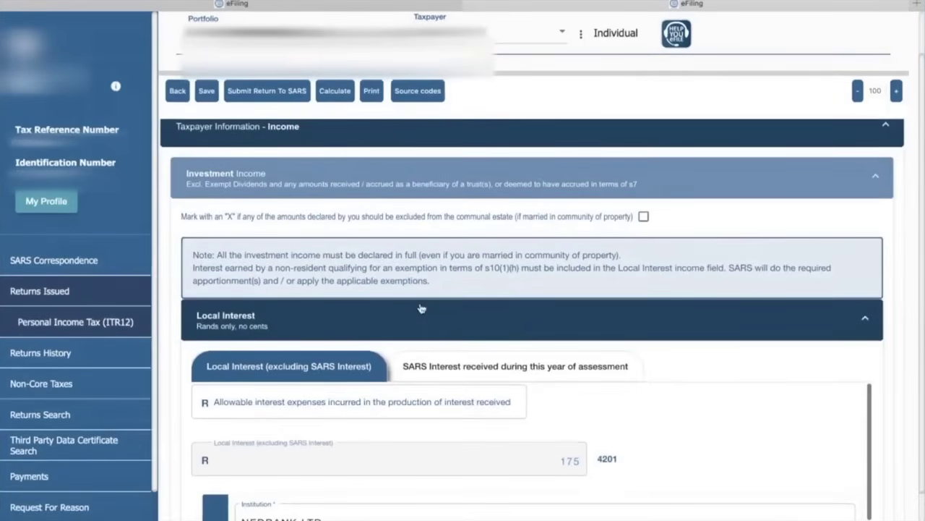
scroll(422, 309, "up", 1)
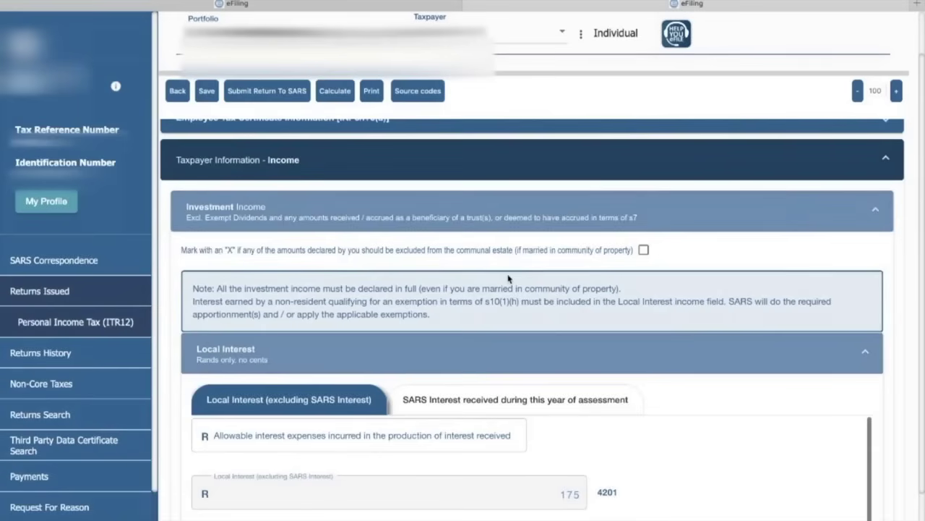
scroll(508, 278, "down", 3)
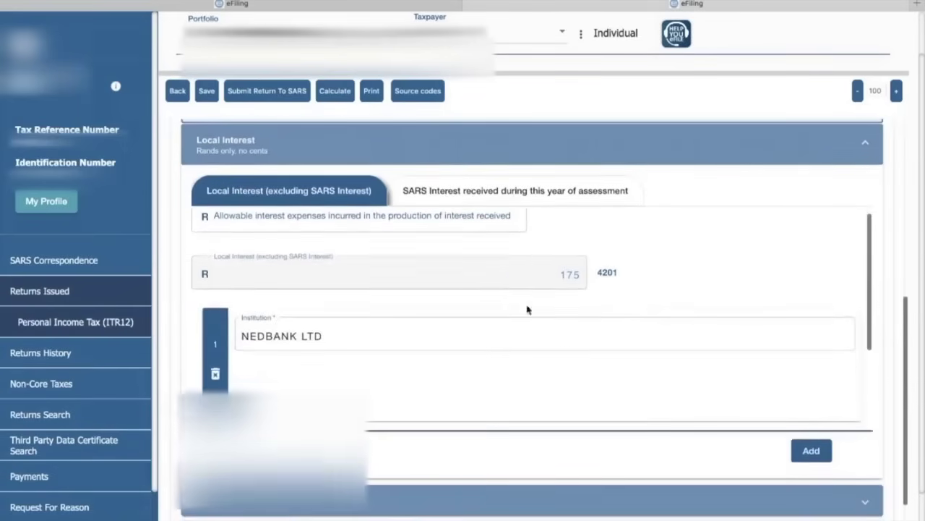
scroll(482, 321, "down", 1)
scroll(482, 320, "down", 3)
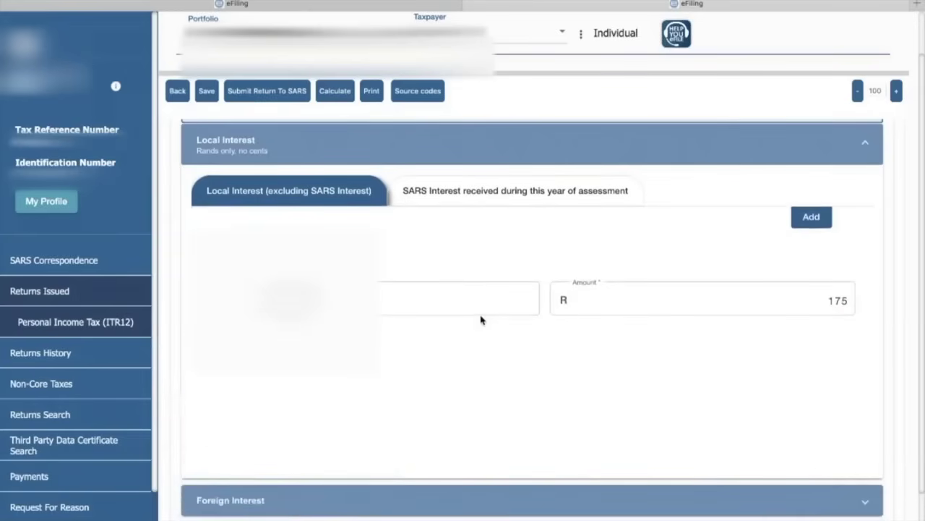
scroll(482, 321, "up", 4)
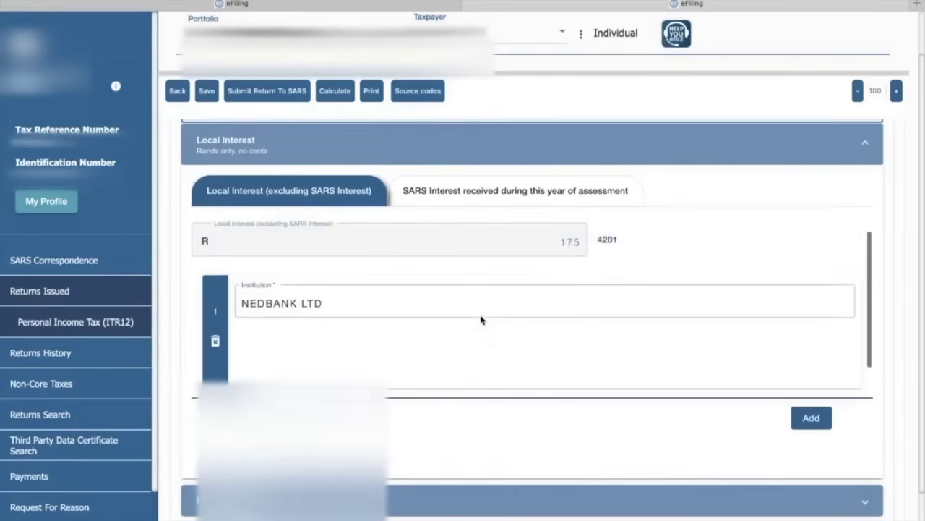
scroll(481, 321, "down", 4)
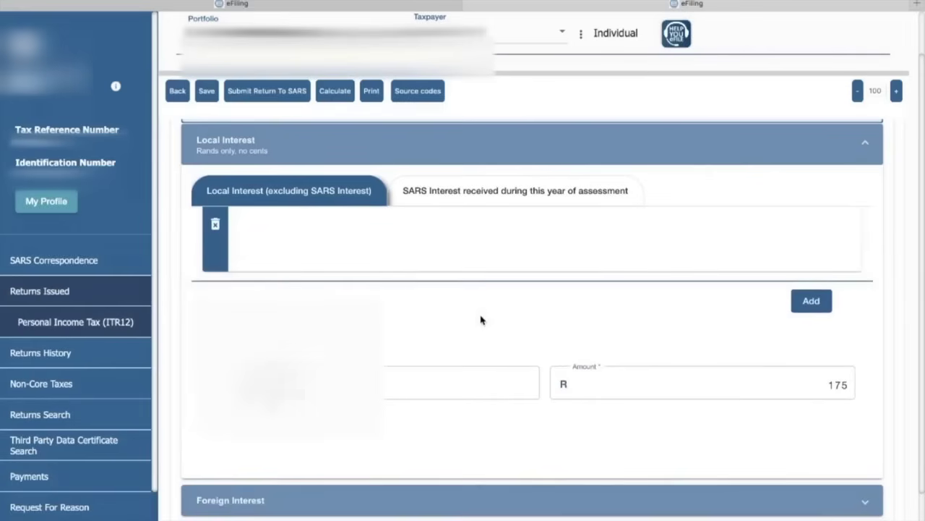
scroll(549, 329, "down", 1)
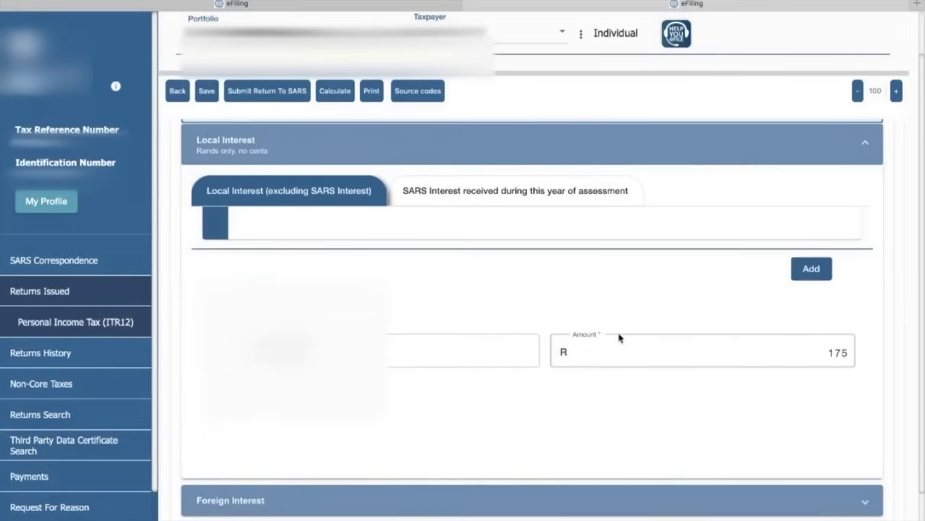
scroll(619, 337, "down", 2)
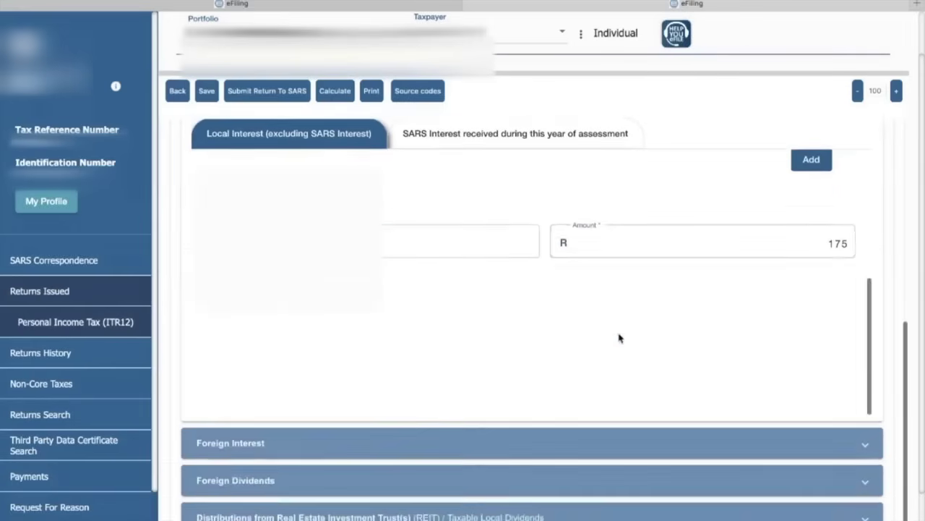
scroll(619, 338, "down", 1)
scroll(619, 337, "down", 1)
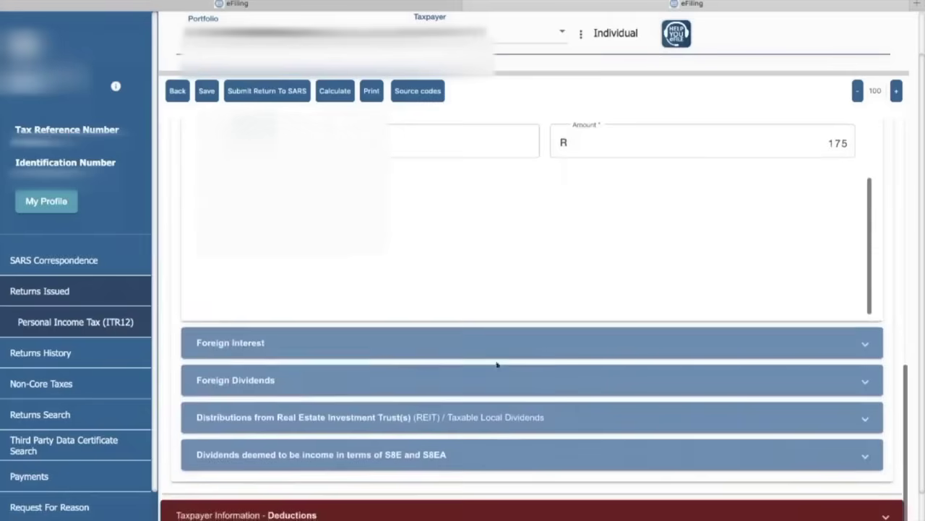
scroll(330, 387, "down", 1)
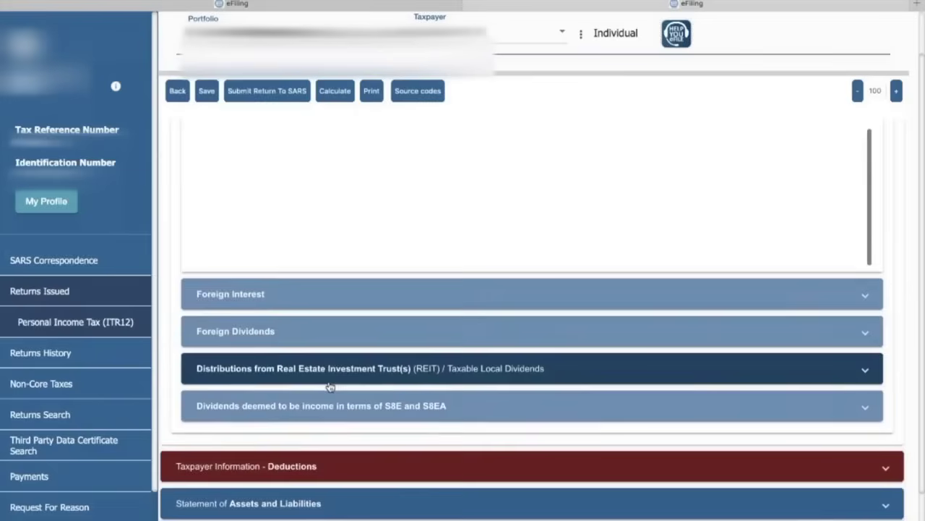
scroll(329, 386, "down", 1)
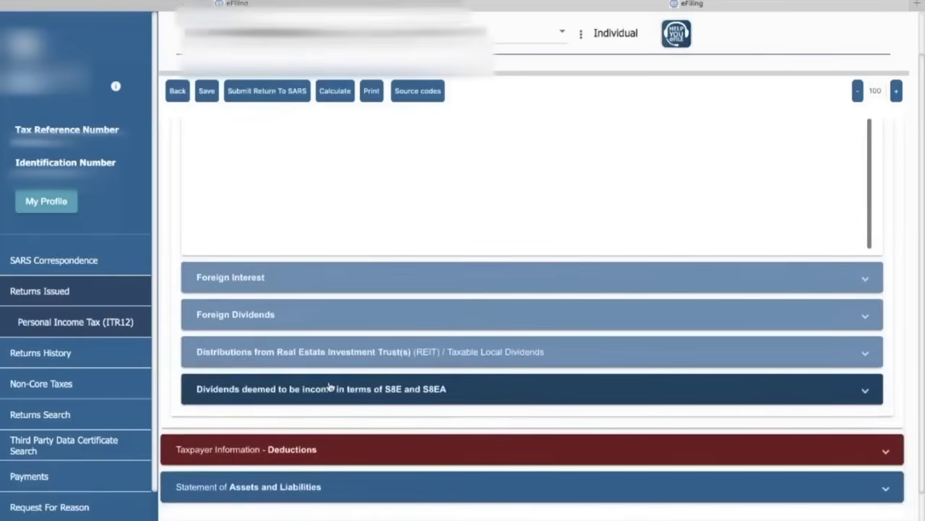
scroll(330, 387, "down", 1)
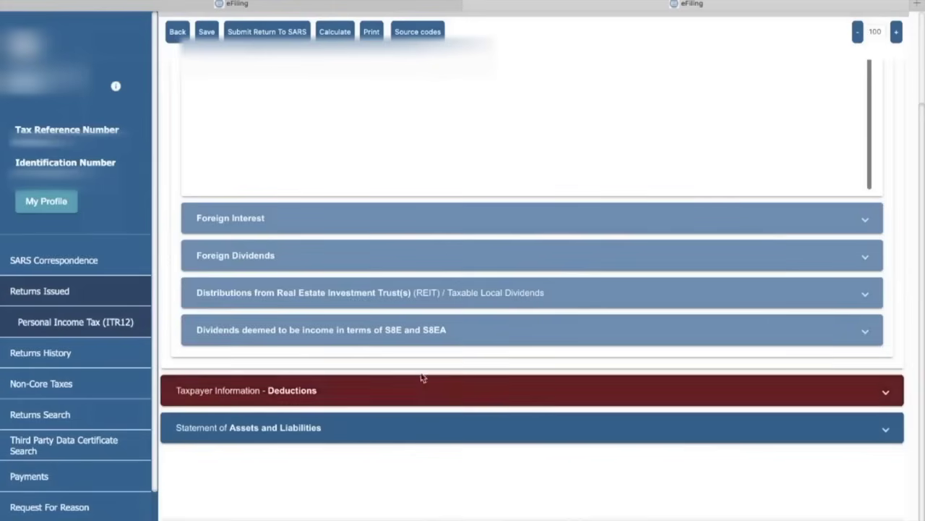
Step: Open the Medical Deductions and examine the principal member's medical scheme details and the number of dependants per month
left_click(384, 389)
scroll(425, 358, "down", 1)
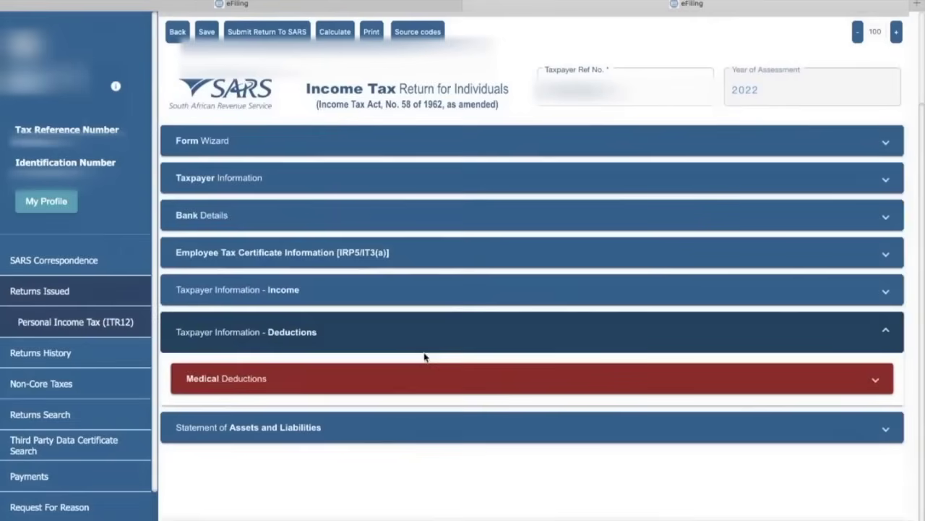
left_click(407, 391)
scroll(407, 394, "down", 3)
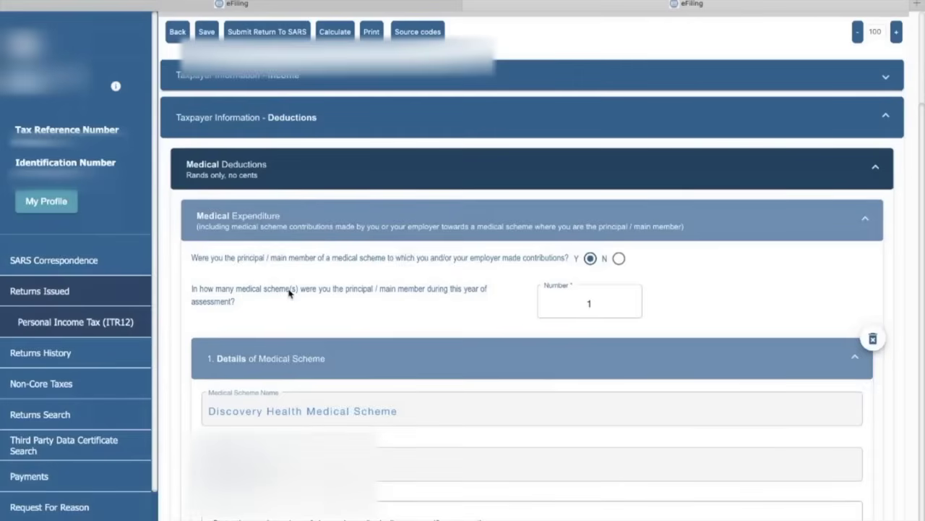
scroll(288, 292, "down", 3)
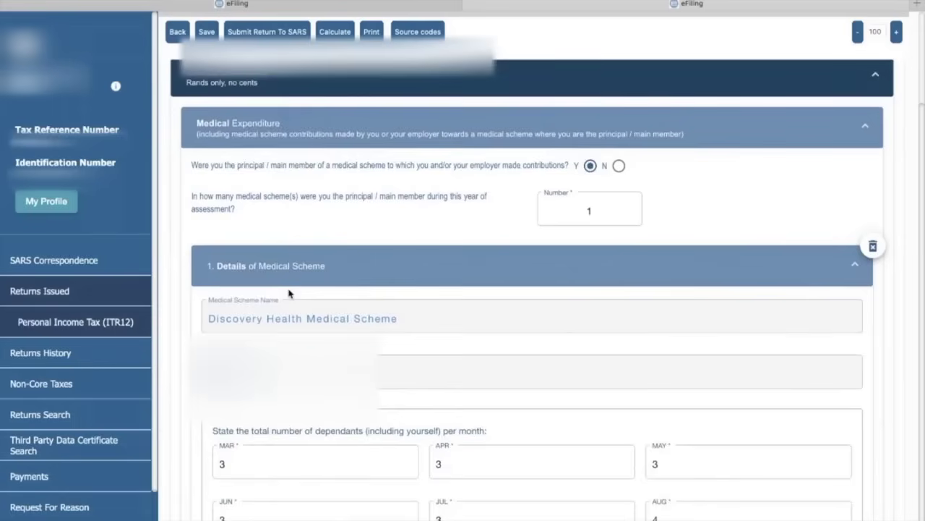
scroll(288, 292, "down", 2)
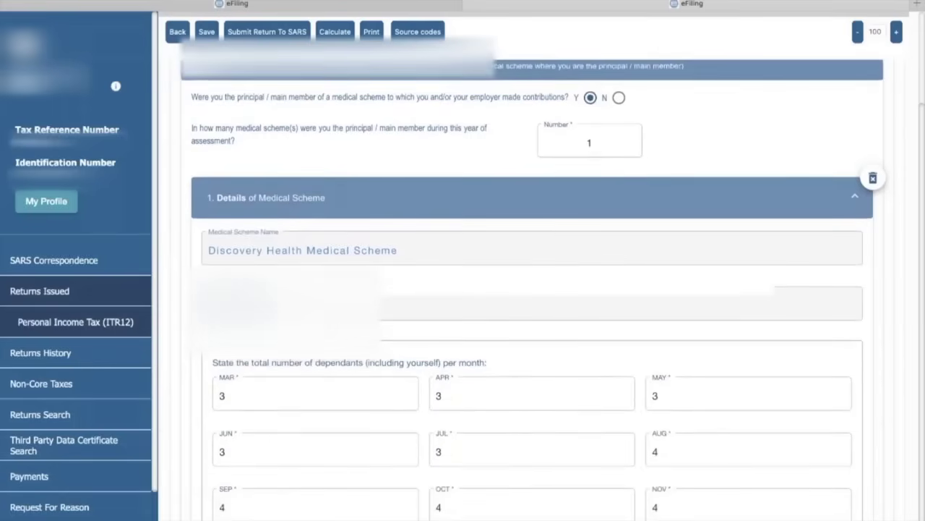
scroll(338, 330, "down", 3)
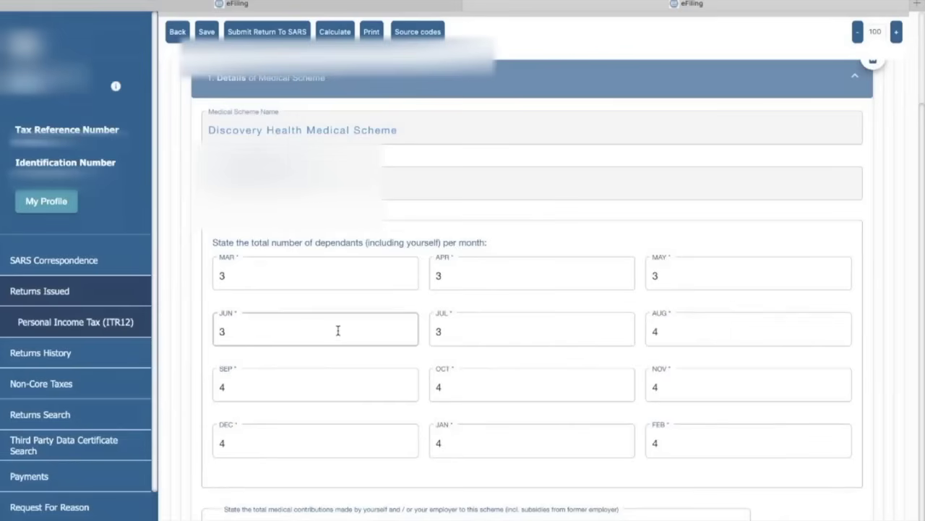
left_click(338, 330)
left_click(558, 247)
scroll(558, 248, "down", 1)
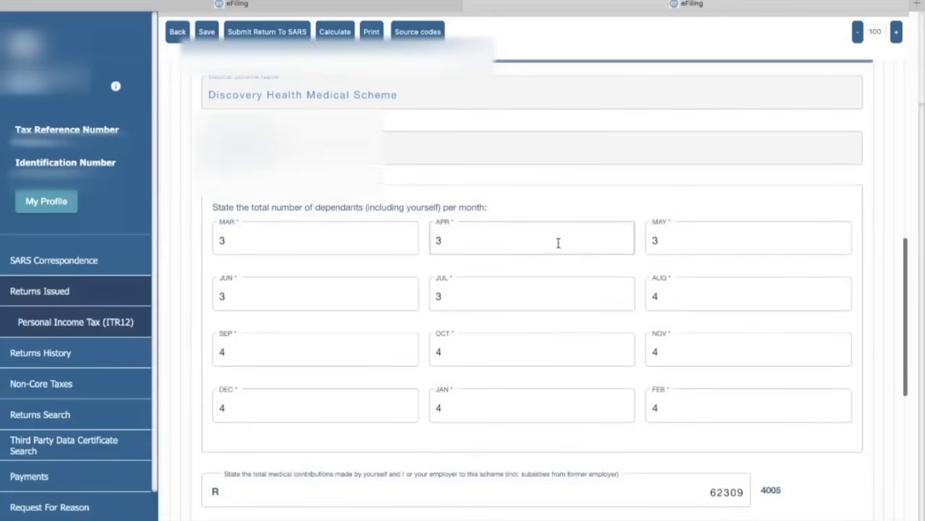
Step: Answer No to whether any immediate family members were dependants of a medical scheme to which the taxpayer paid contributions
scroll(559, 243, "down", 3)
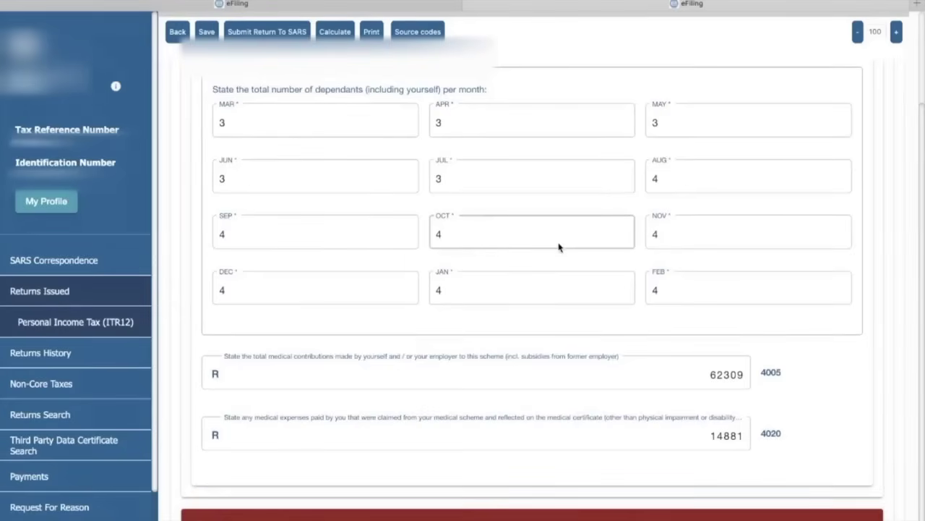
scroll(559, 247, "down", 3)
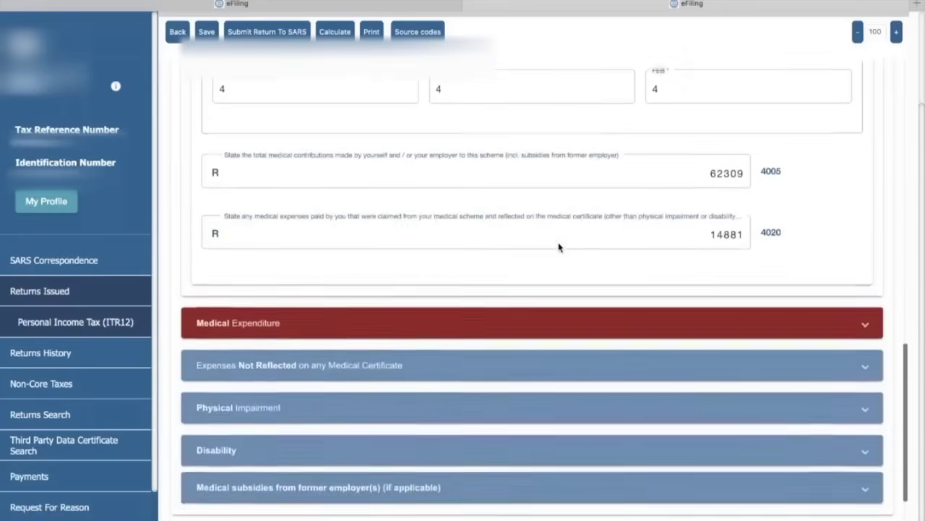
left_click(489, 295)
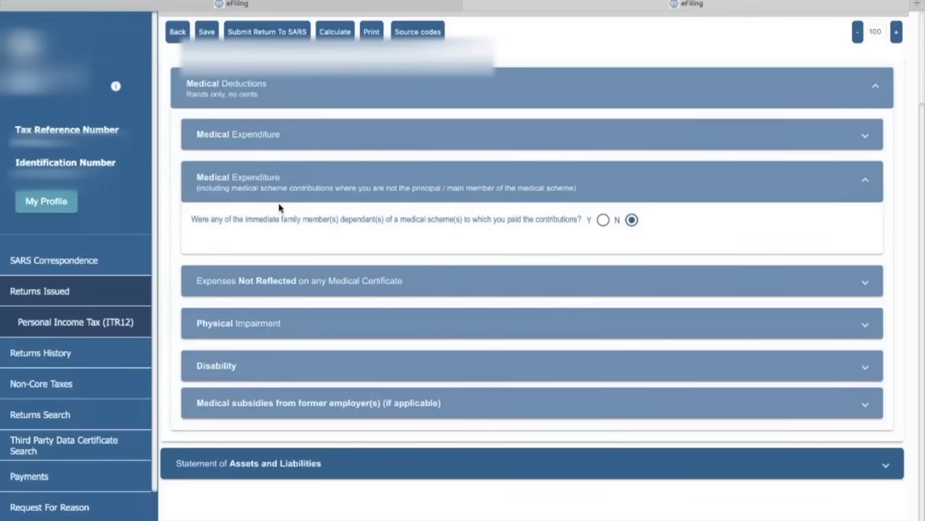
Step: Open the Statement of Local Assets and Liabilities and bring its local asset and liability fields into view
left_click(362, 463)
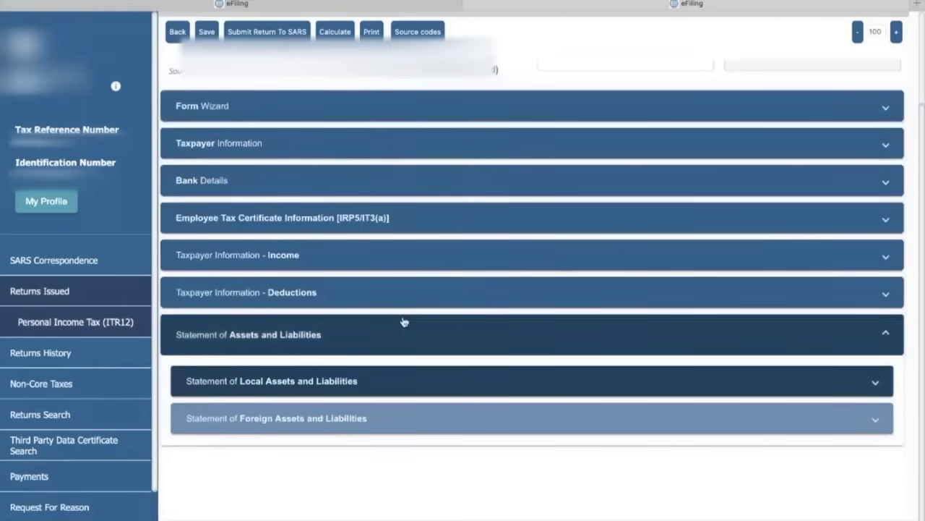
left_click(388, 392)
scroll(387, 392, "down", 3)
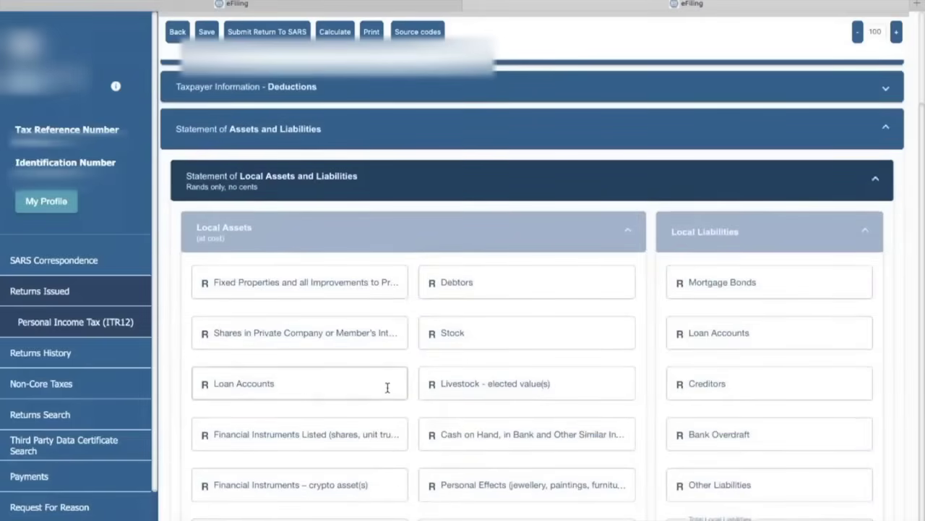
Step: Examine the local asset and liability fields down to motor vehicles and the Statement of Foreign Assets and Liabilities heading
scroll(388, 388, "down", 2)
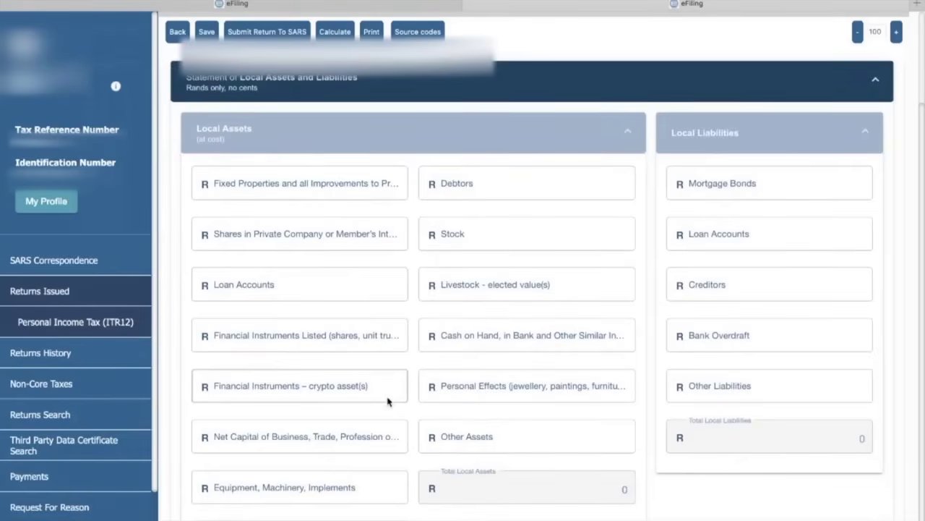
scroll(387, 402, "down", 1)
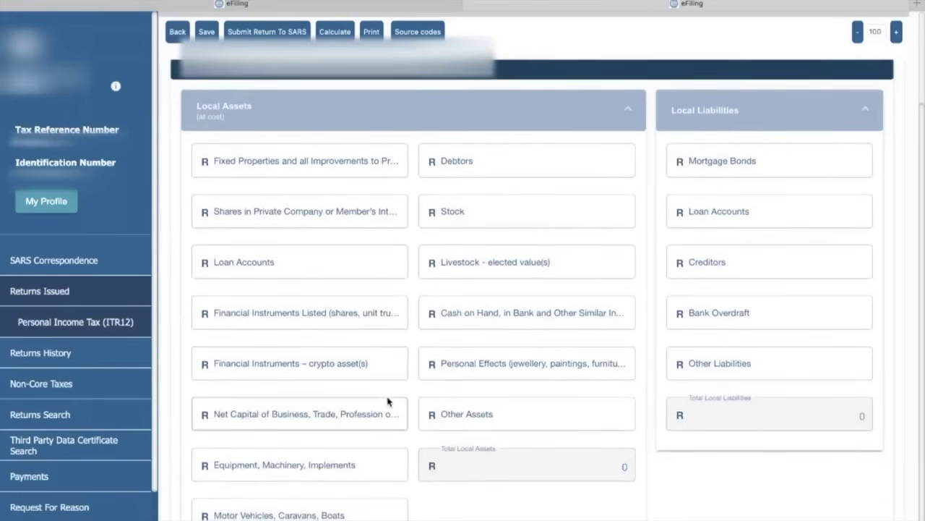
scroll(387, 401, "down", 1)
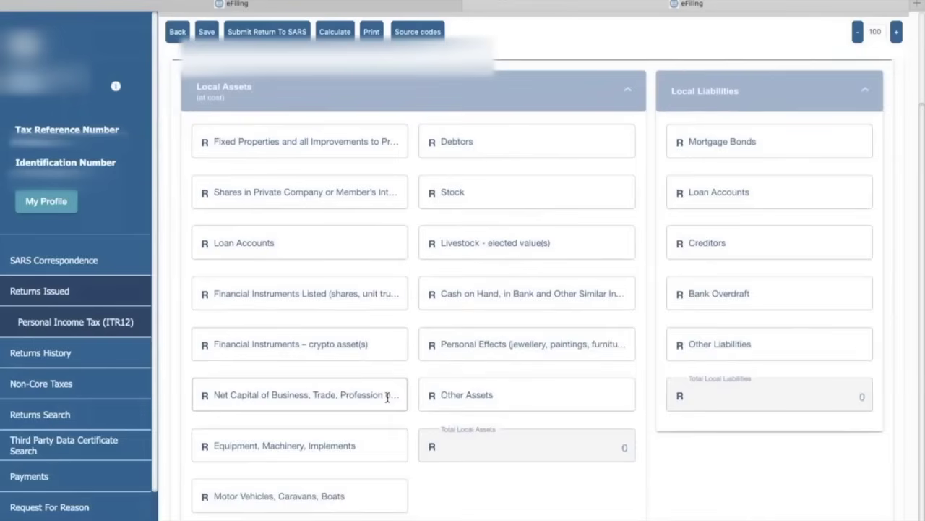
scroll(531, 378, "down", 3)
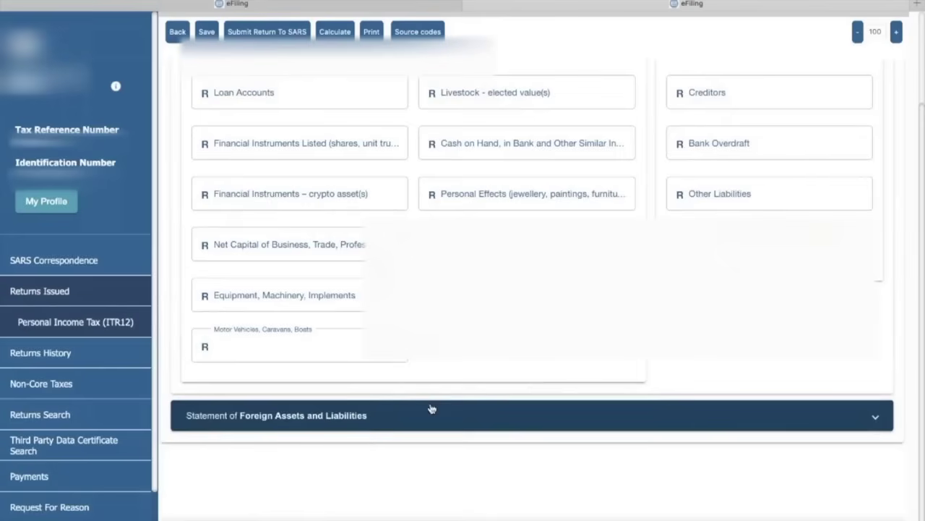
scroll(431, 408, "up", 1)
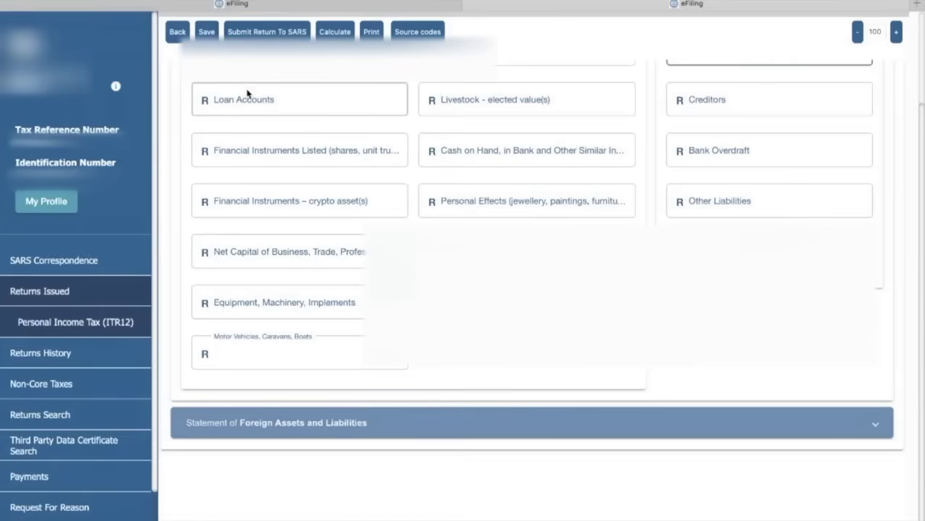
Step: Save the return and reopen the saved 2022 ITR12 from the Income Tax Work Page, dismissing the loading notice
left_click(207, 31)
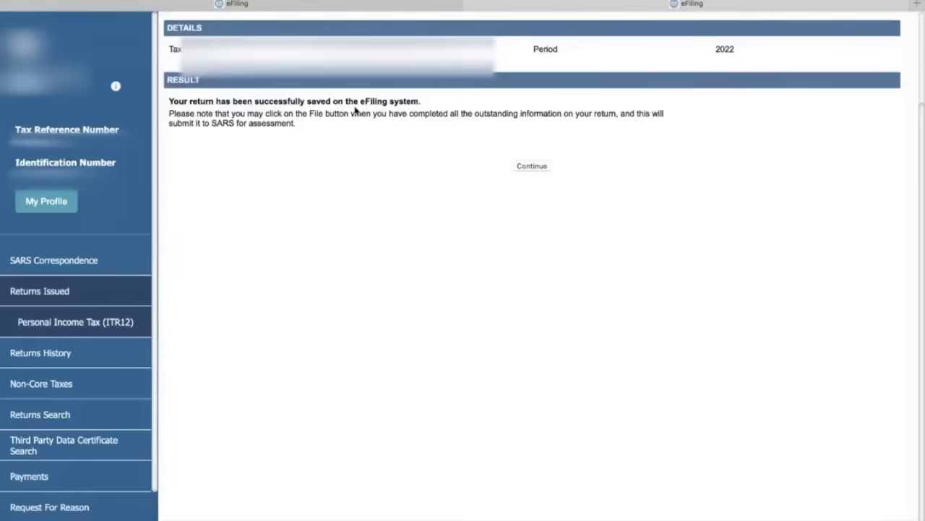
left_click(533, 166)
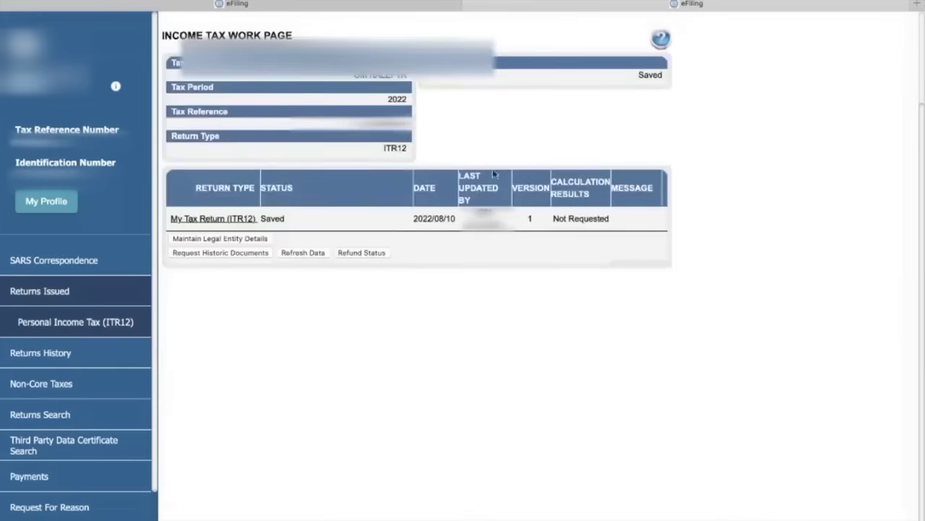
left_click(237, 218)
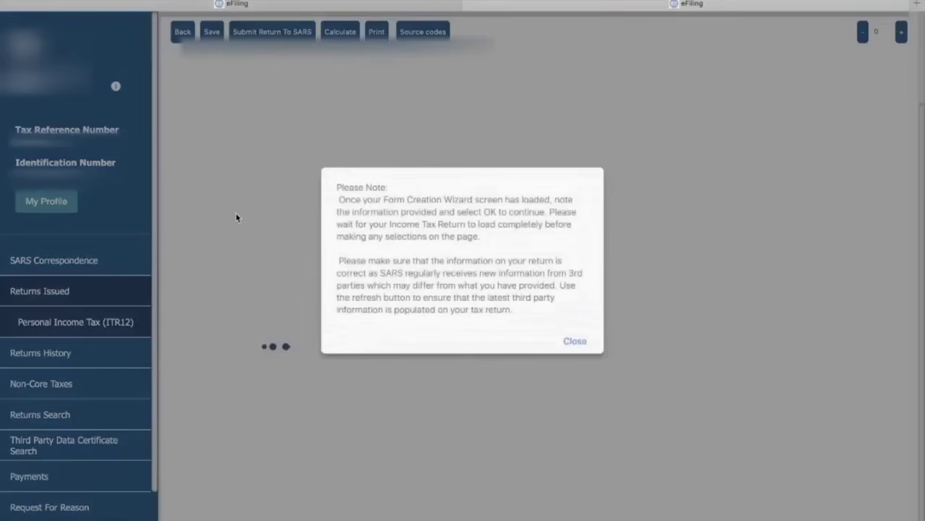
left_click(578, 342)
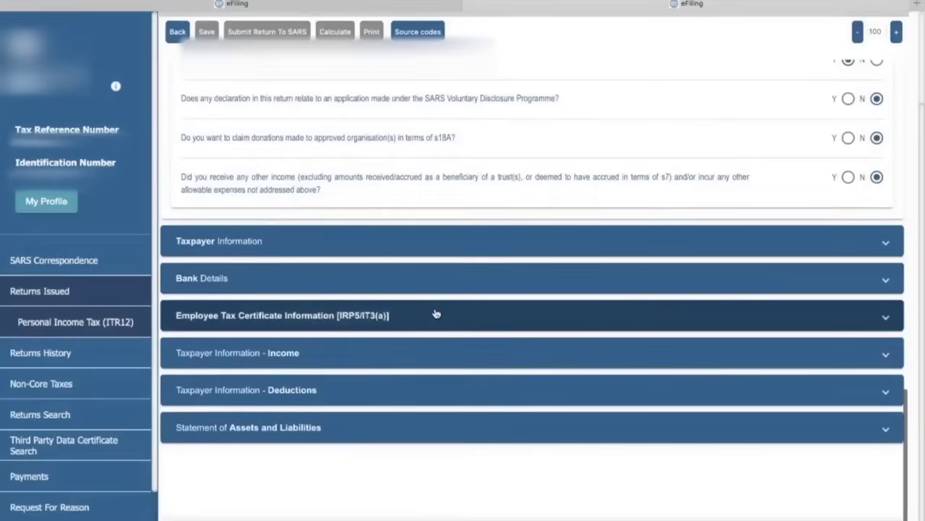
Step: Open the Employee Tax Certificate Information [IRP5/IT3(a)] section and review the certificate's amounts, source codes and pay periods
left_click(436, 313)
scroll(437, 313, "up", 10)
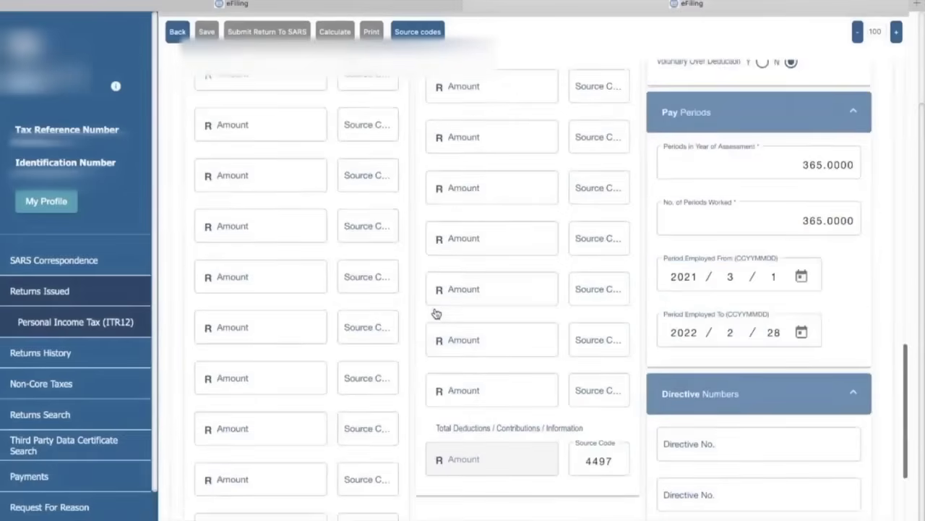
scroll(437, 313, "up", 3)
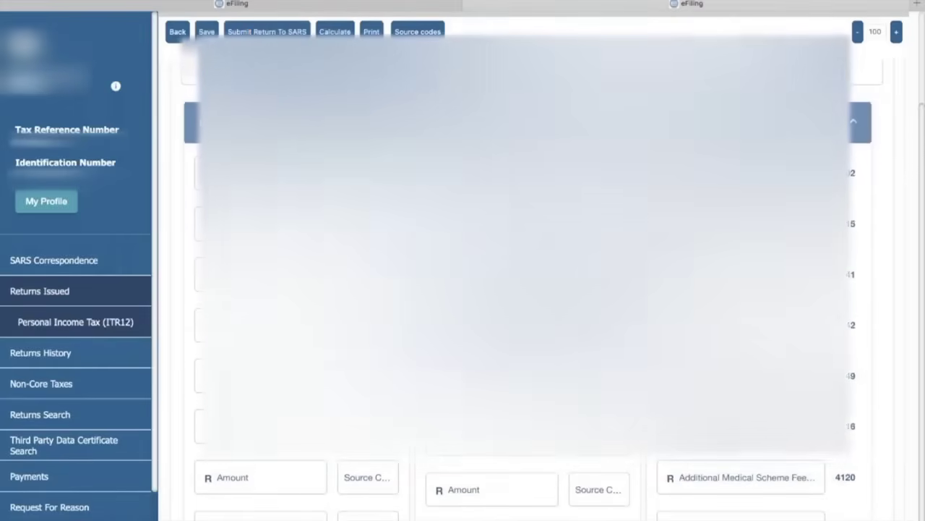
scroll(521, 289, "up", 2)
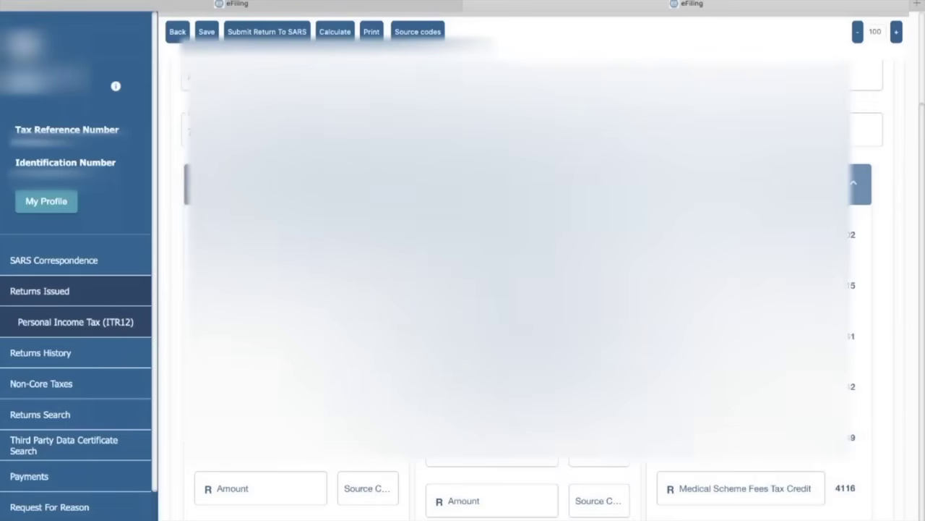
scroll(521, 289, "down", 1)
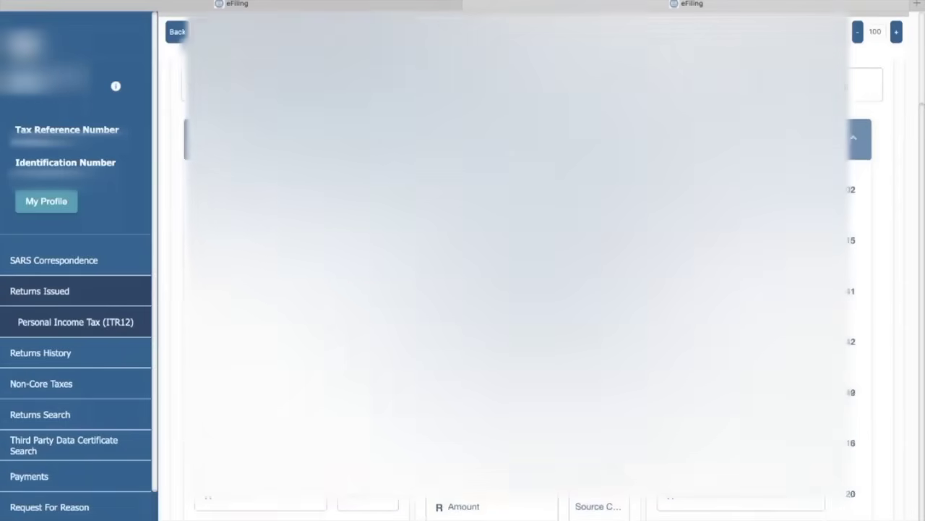
Step: Submit the return to SARS with the declaration accepted and continue to the Income Tax Work Page
scroll(531, 325, "up", 15)
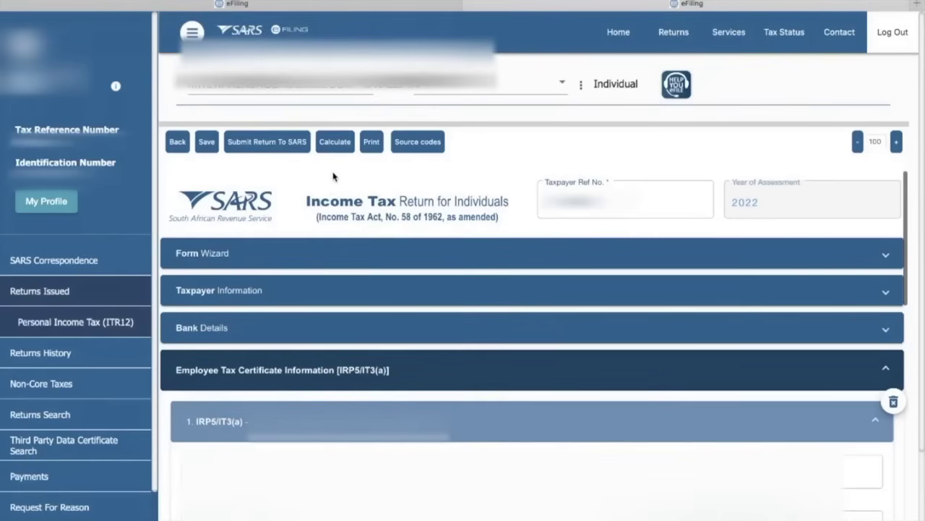
left_click(288, 150)
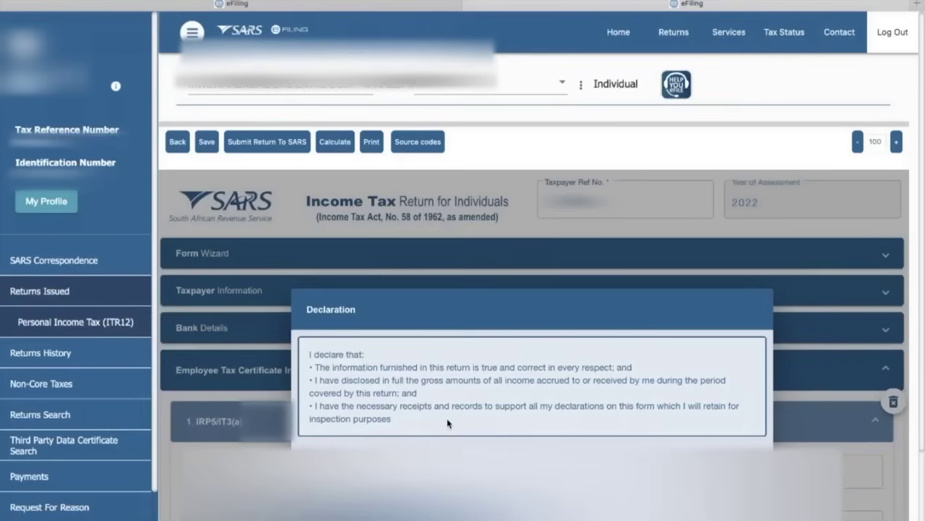
left_click(402, 448)
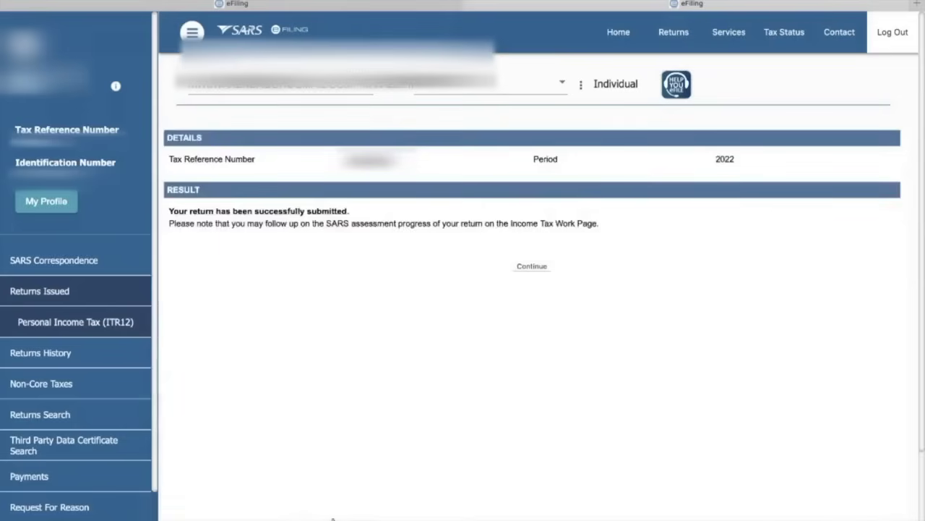
left_click(531, 266)
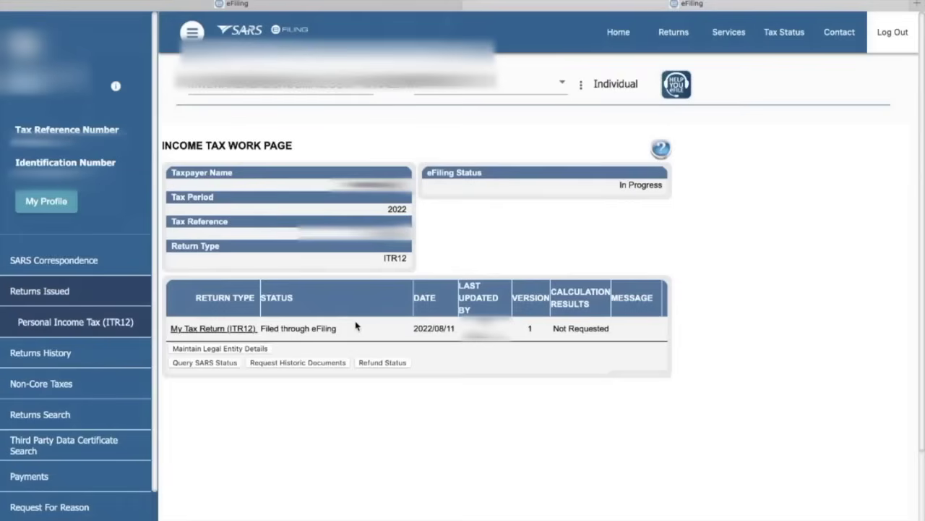
Step: Open the SARS correspondence search and bring the list of received notices for the 2022 ITR12 into view
left_click(115, 259)
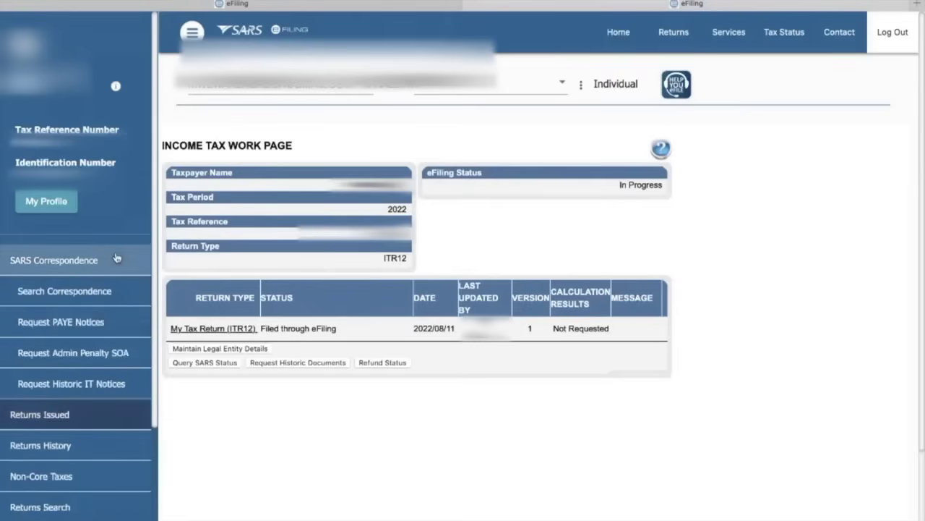
left_click(103, 303)
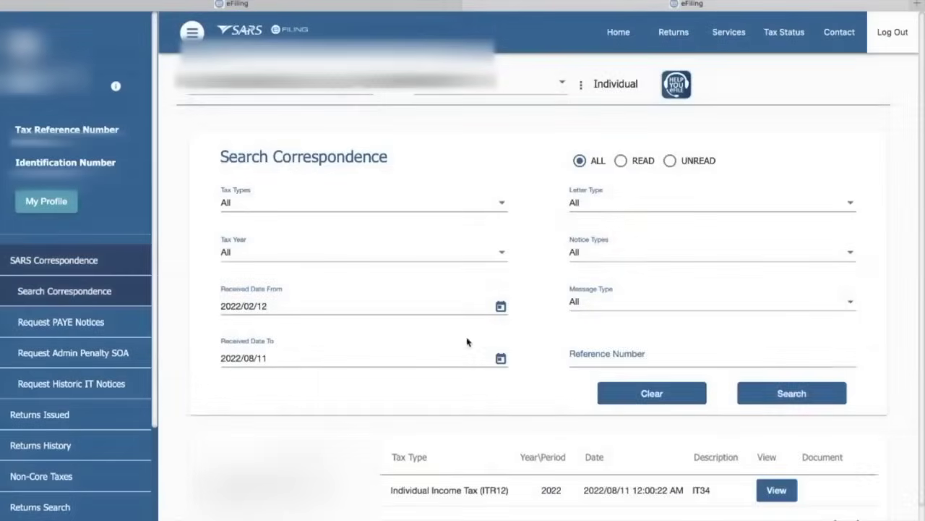
scroll(560, 404, "down", 1)
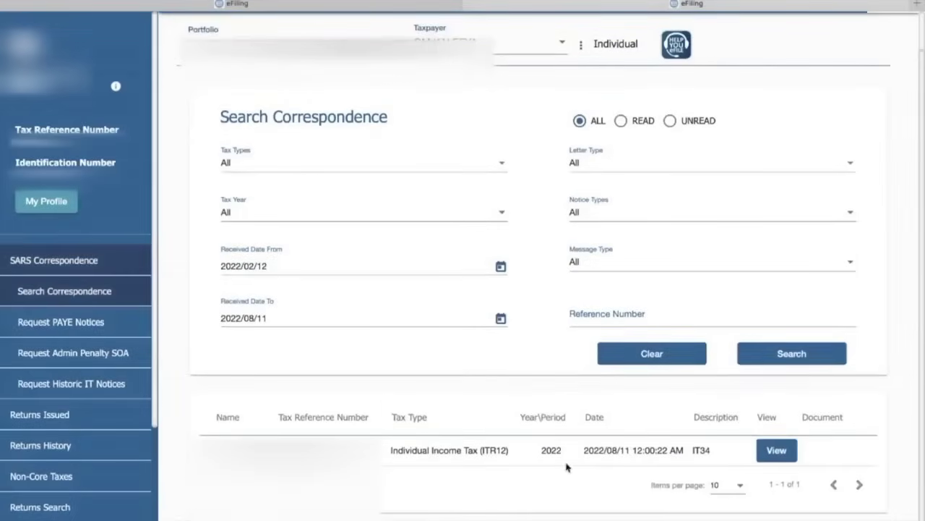